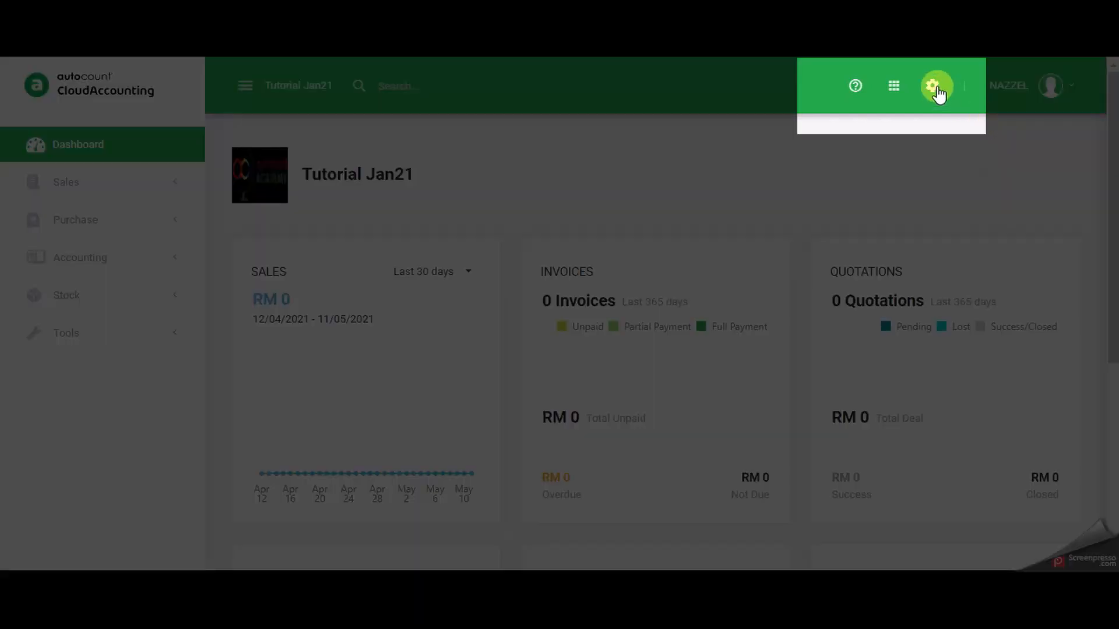
Step: Open the company settings, look through the Invoicing and Accounting groups, and return to the General application settings
click(935, 89)
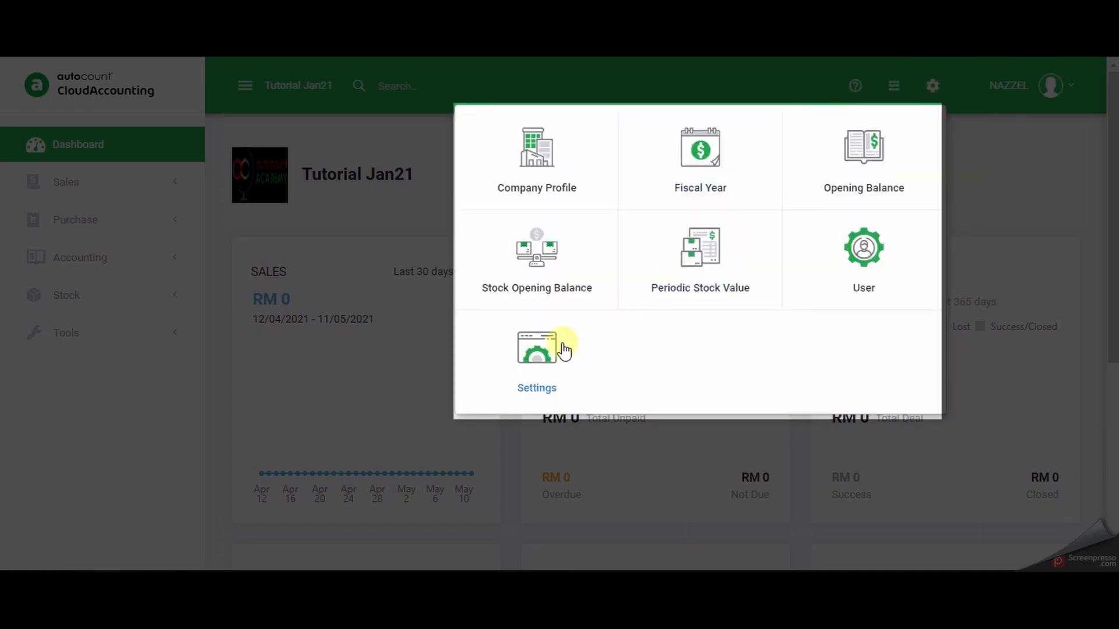
click(544, 359)
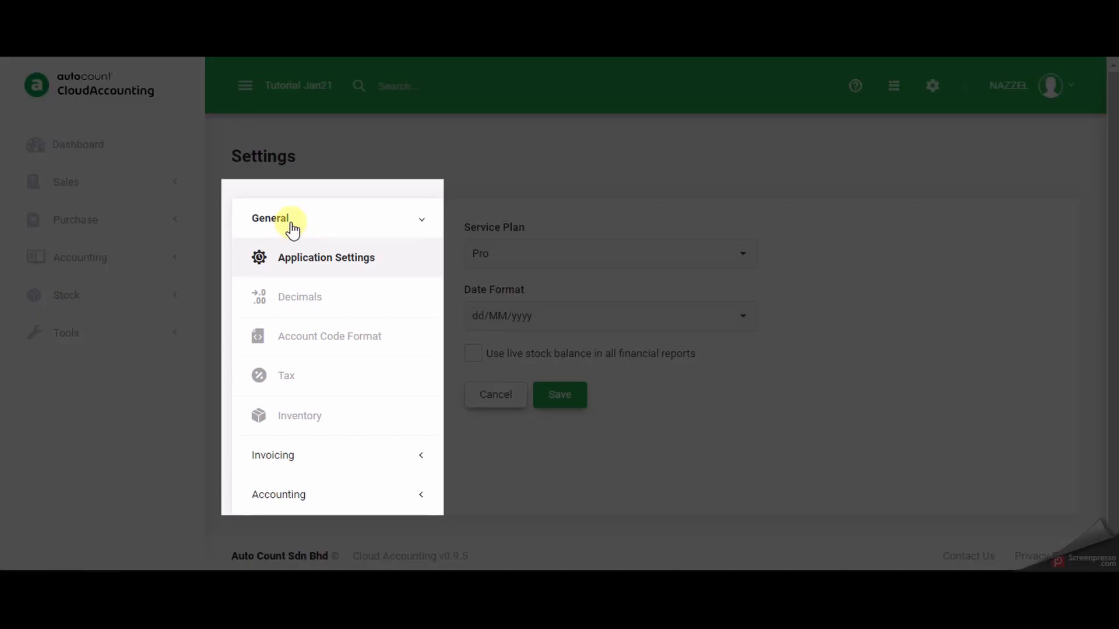
click(292, 224)
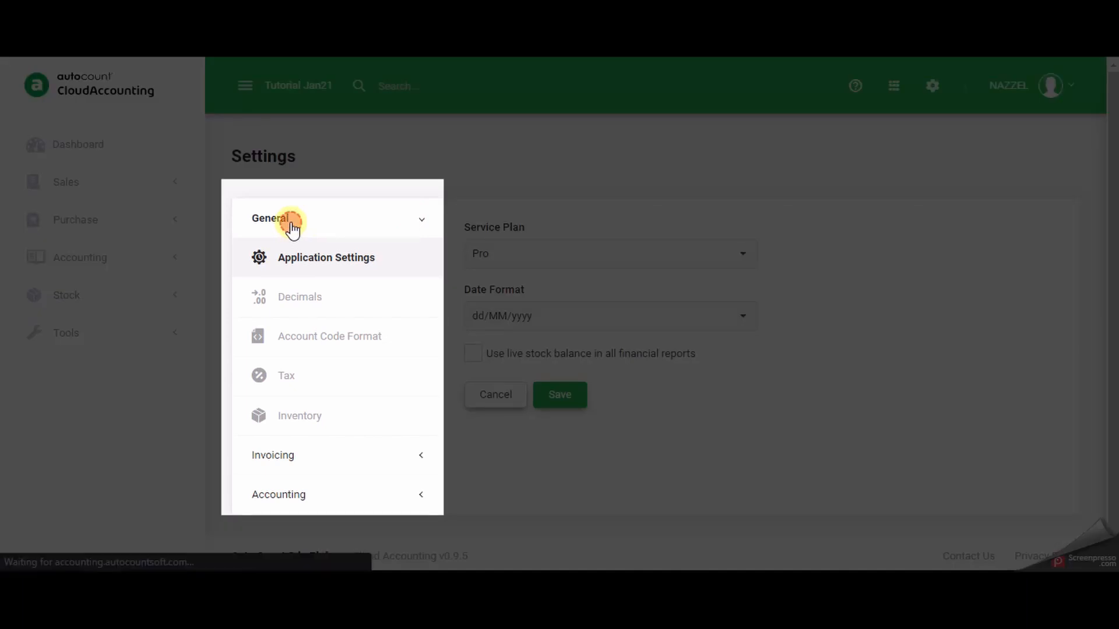
click(328, 458)
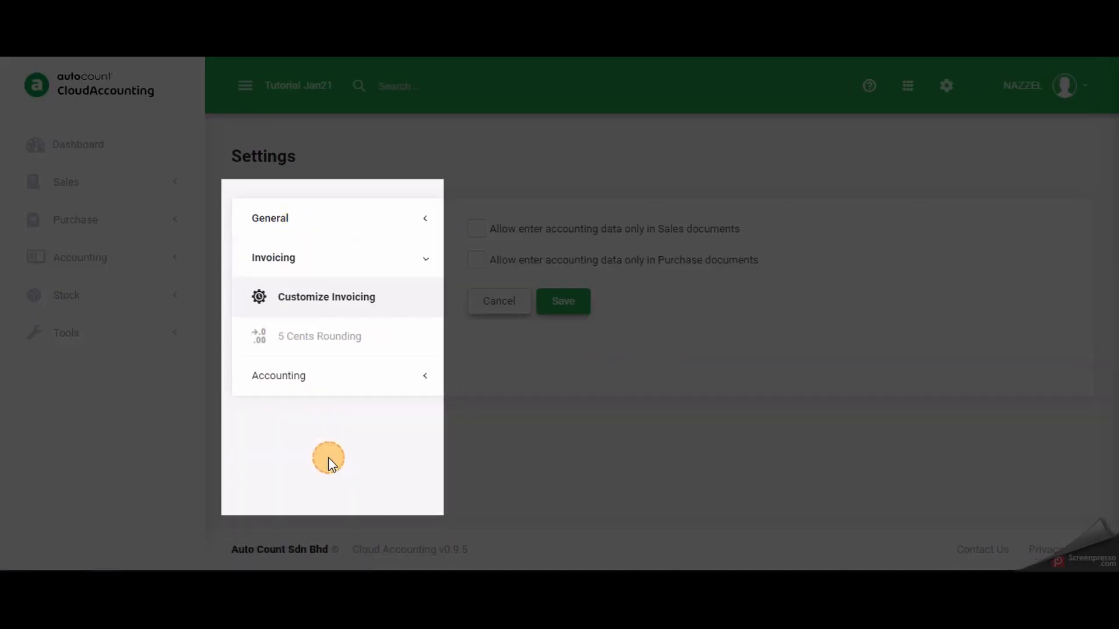
click(338, 379)
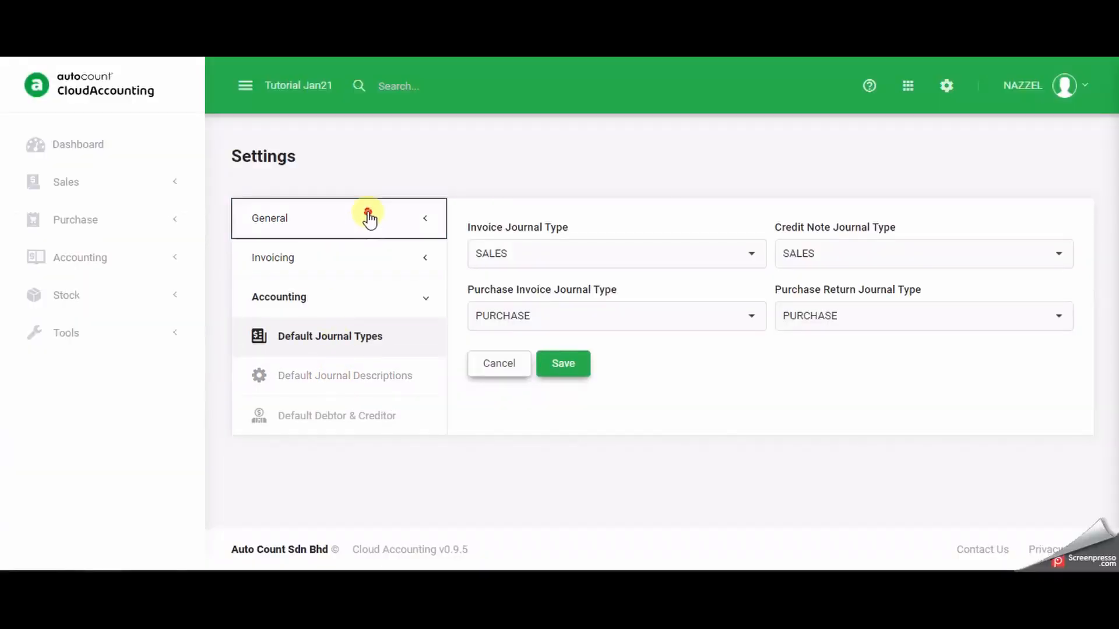
click(368, 219)
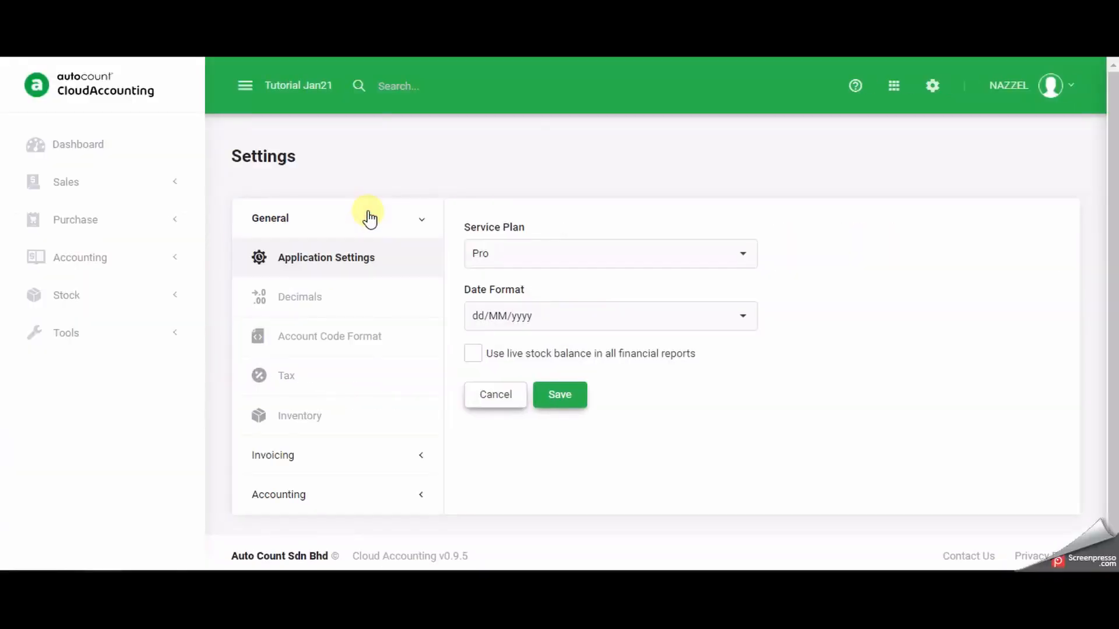
click(368, 263)
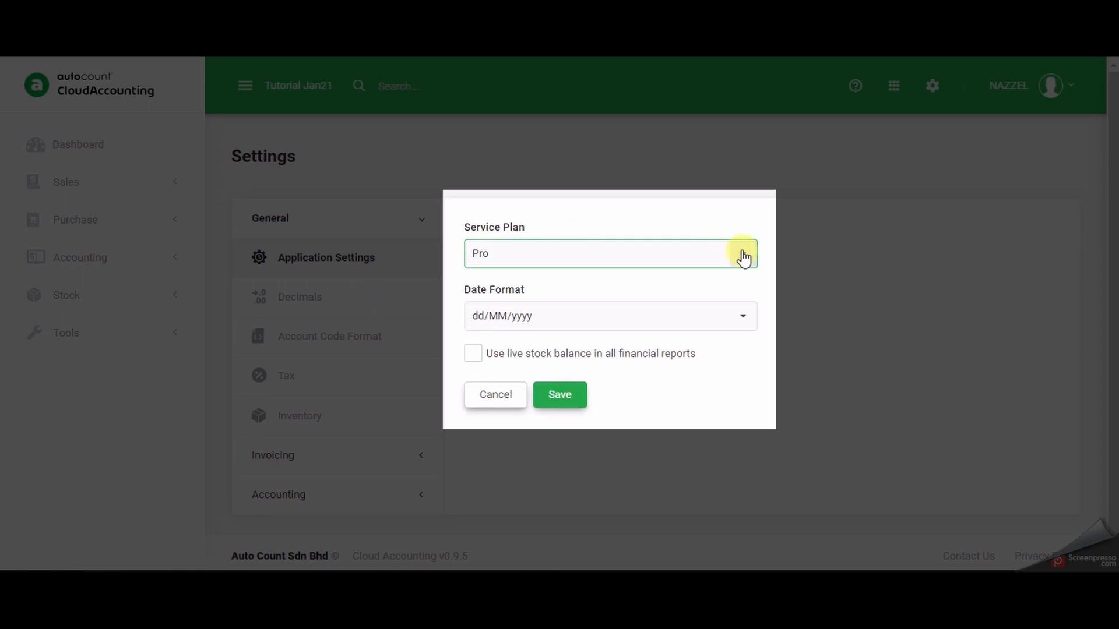
Step: Review the available Service Plan options in the application settings without changing the plan
click(745, 257)
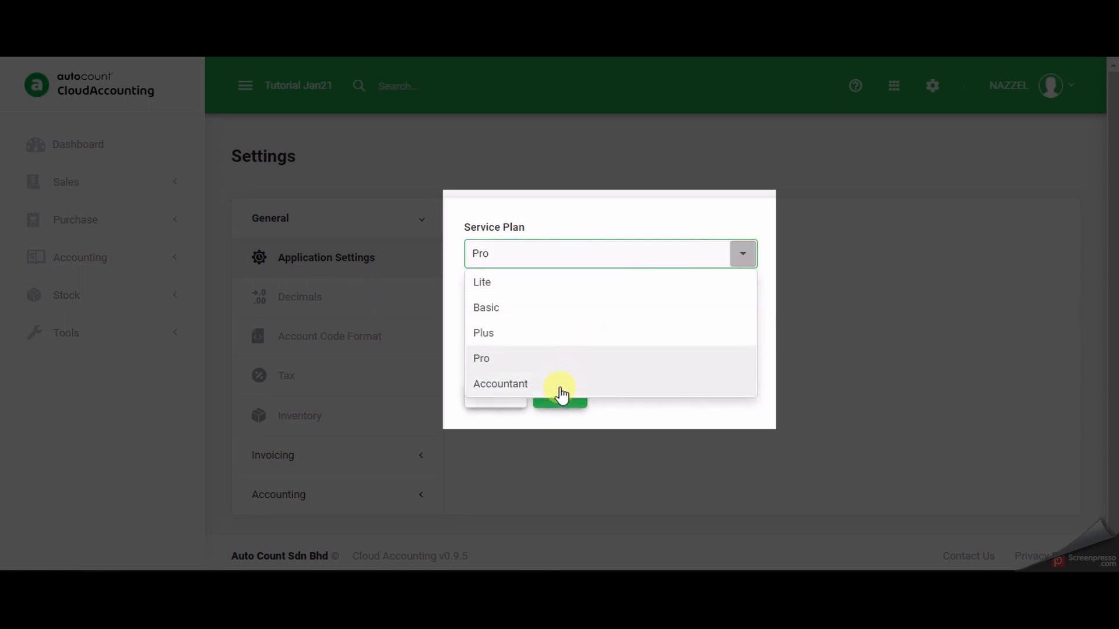
click(859, 253)
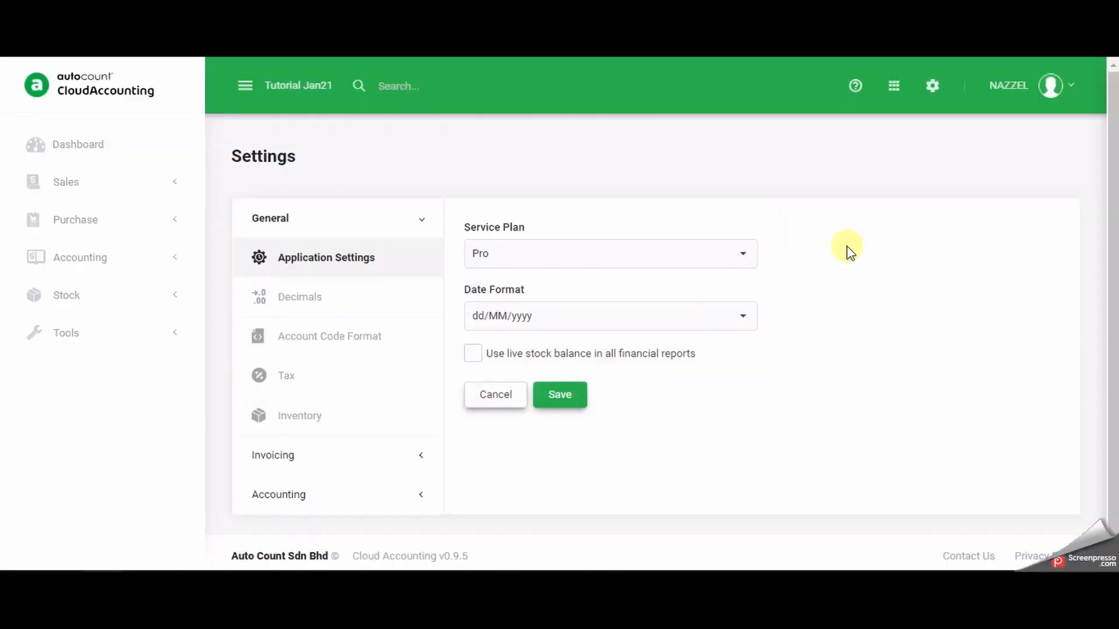
click(744, 260)
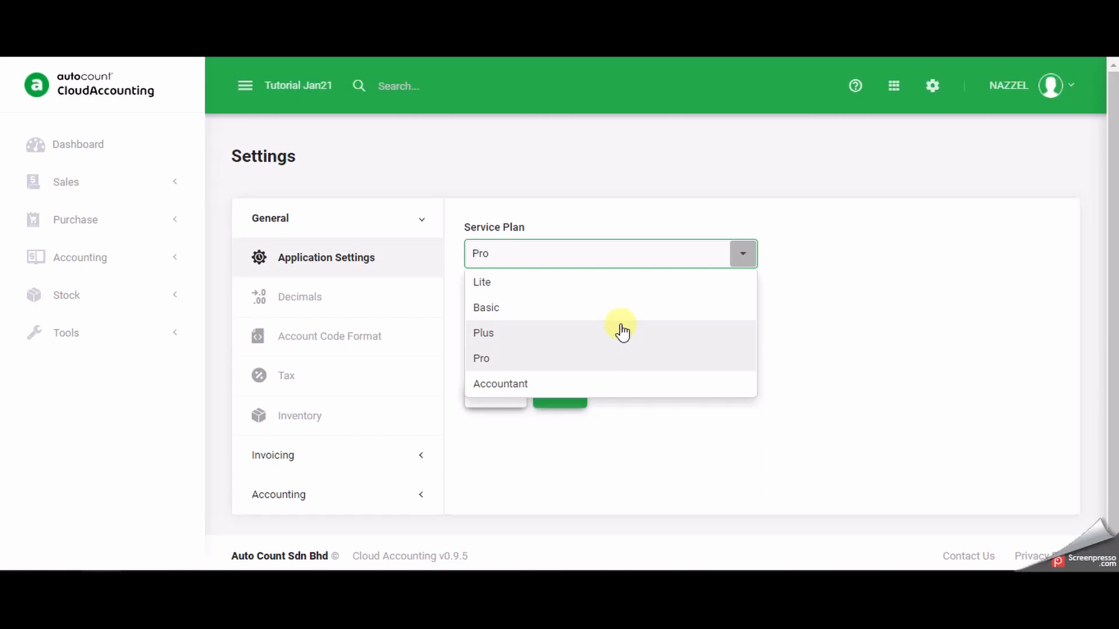
click(873, 269)
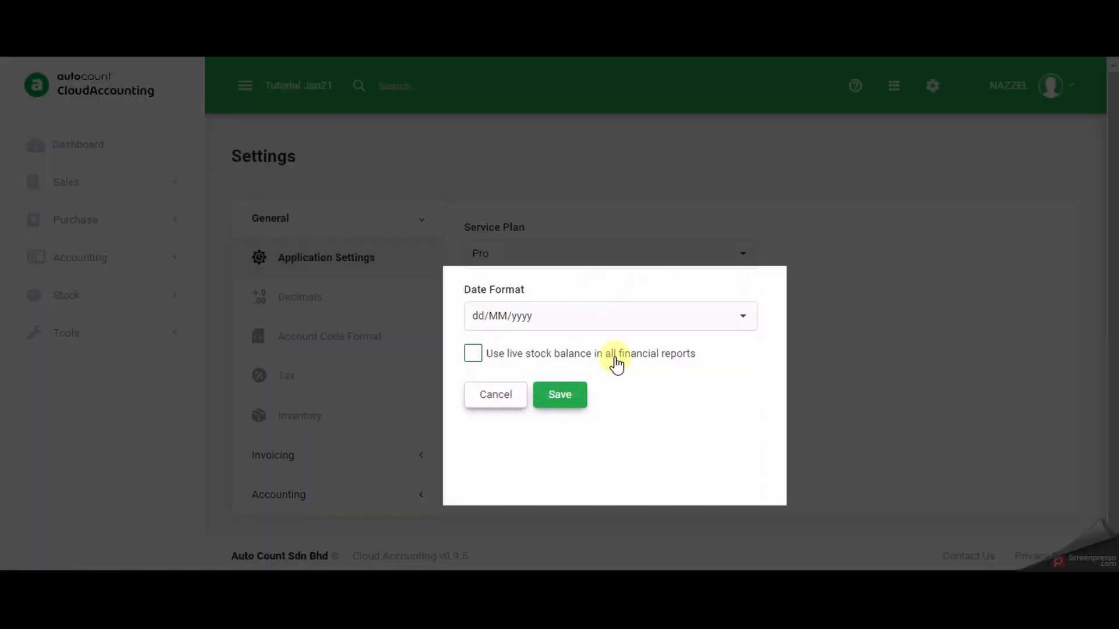
Step: Choose dd/MM/yyyy as the date format and save the application settings
click(751, 316)
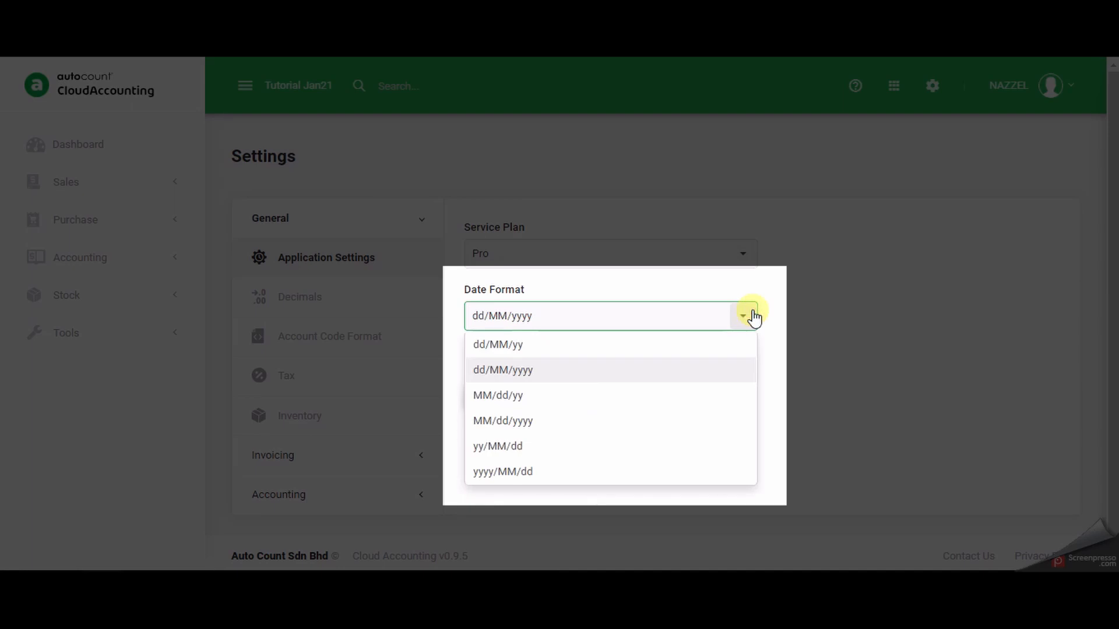
click(725, 369)
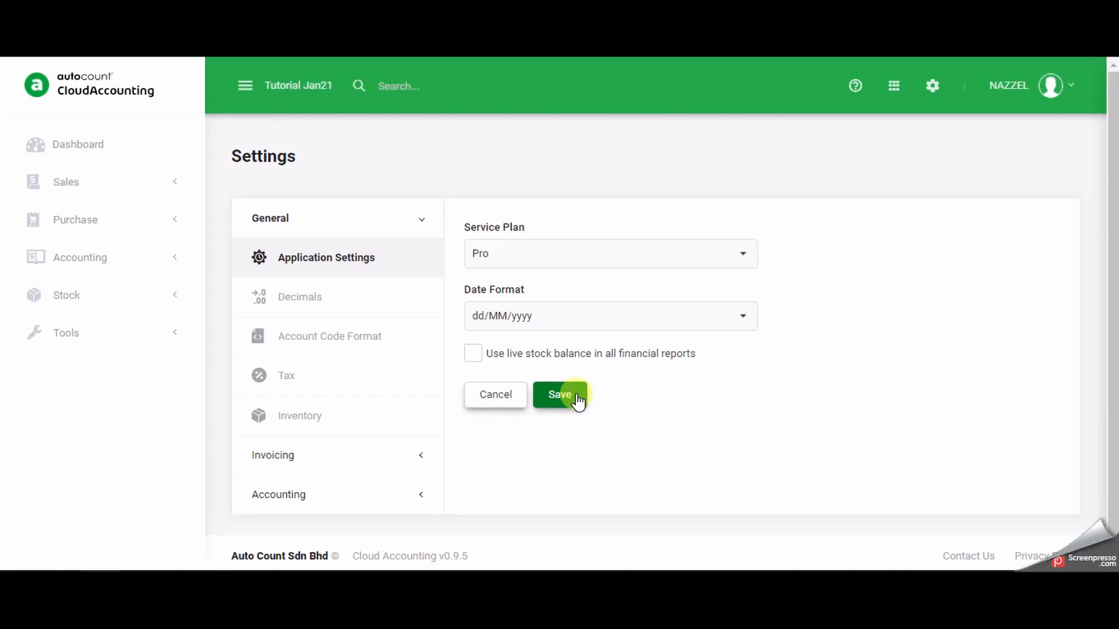
click(574, 396)
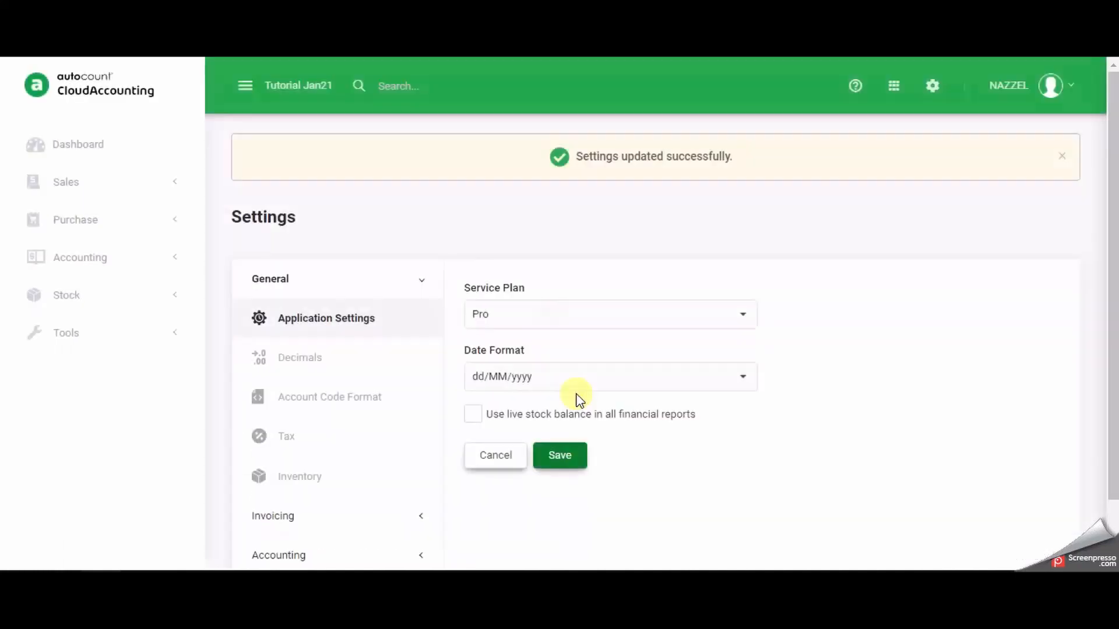
Step: In the decimal settings, adjust Quantity Decimal to 4 and turn off its fixed size decimal display
scroll(578, 399, down, 1)
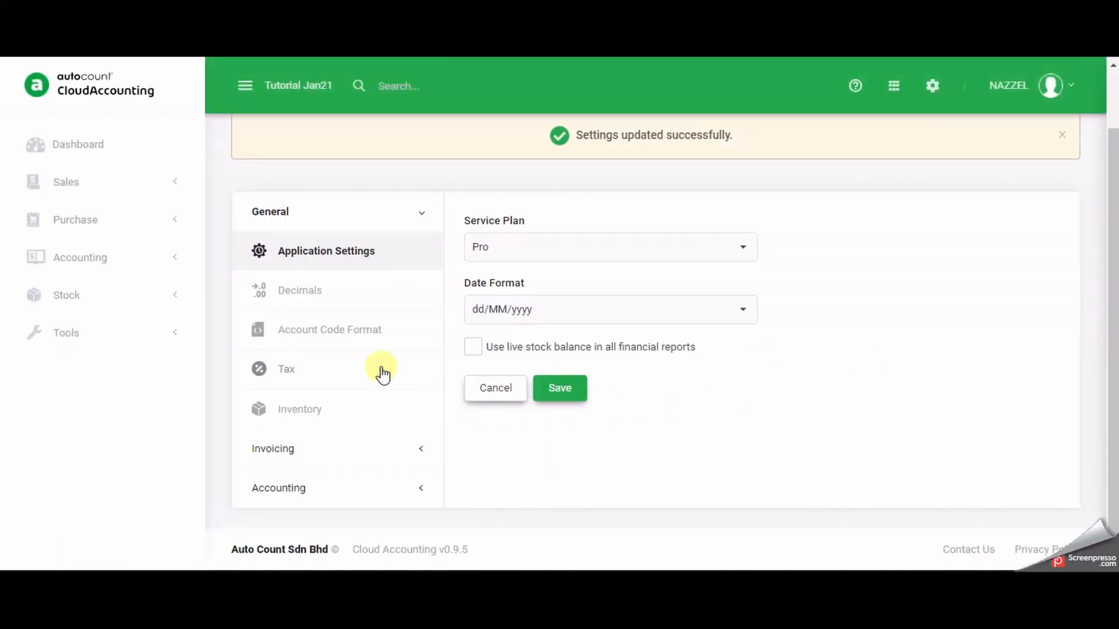
click(314, 295)
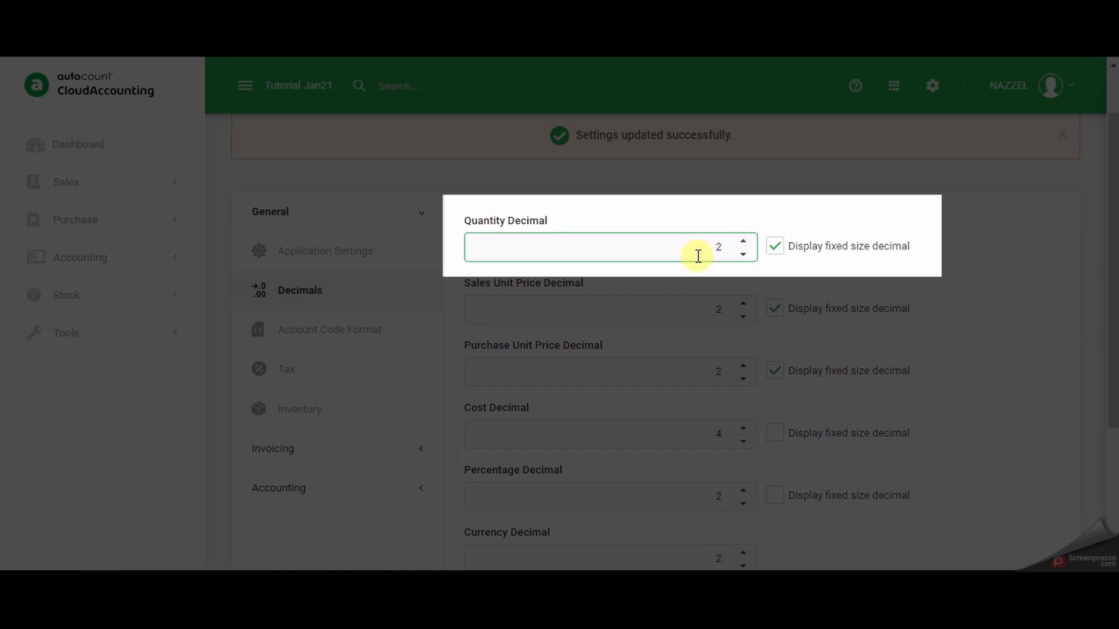
click(745, 255)
click(743, 243)
click(744, 242)
click(744, 241)
click(803, 257)
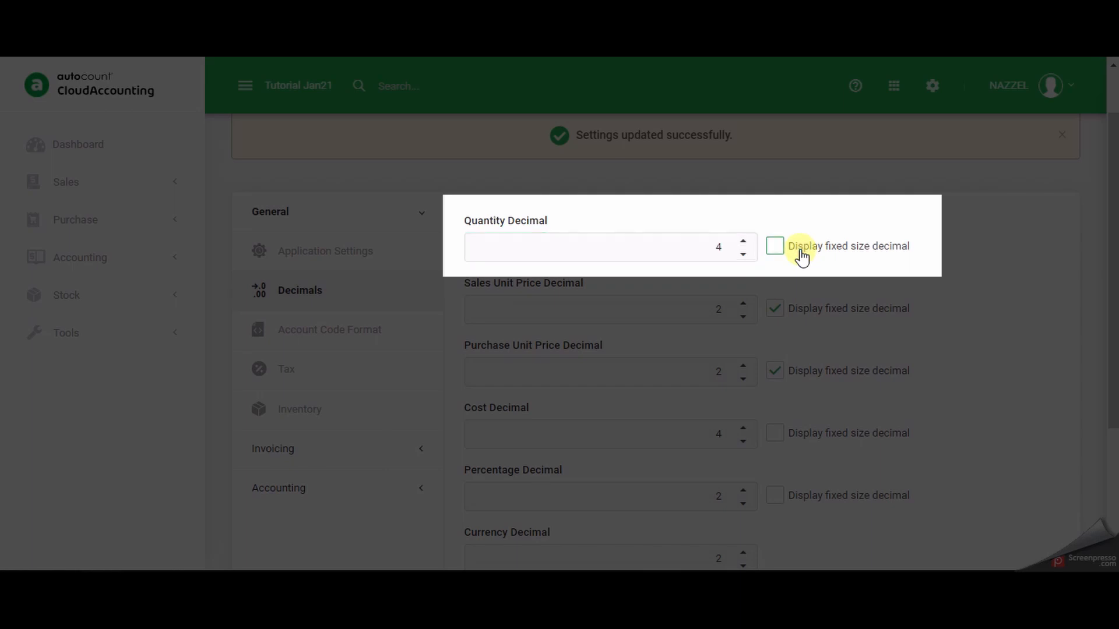
click(723, 249)
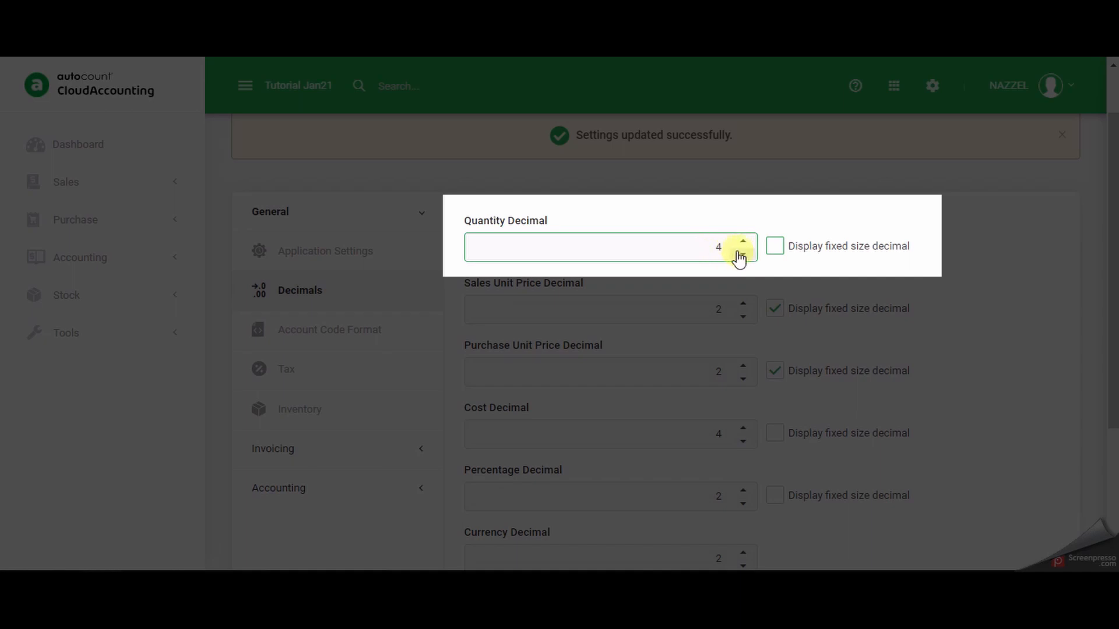
click(741, 254)
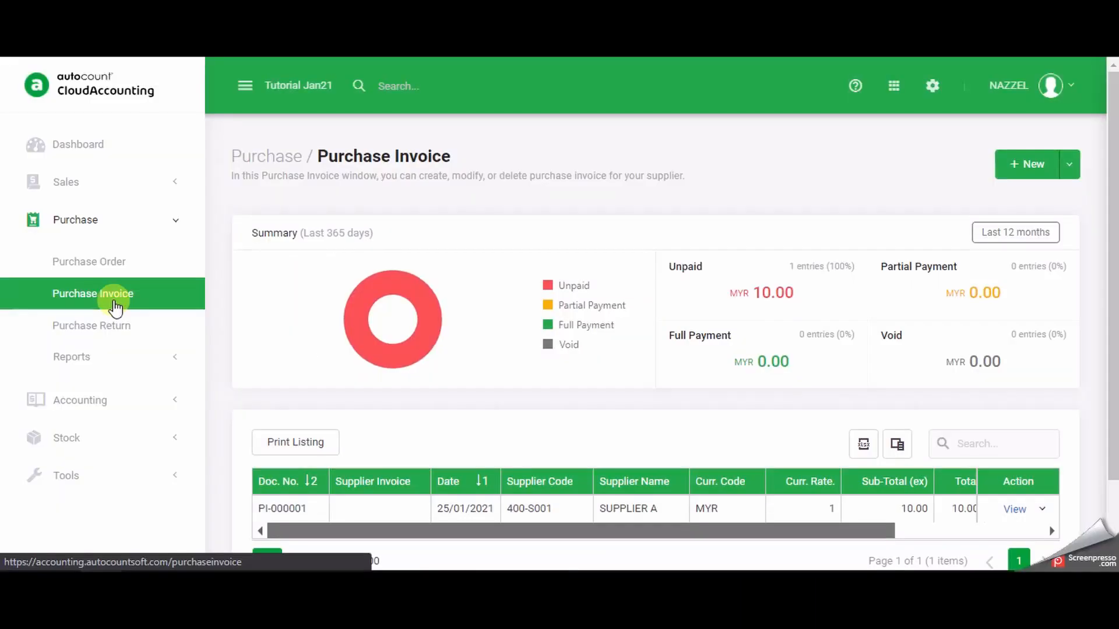
Step: Start a new purchase invoice and enter a quantity of 1.333 on its first line
click(1027, 164)
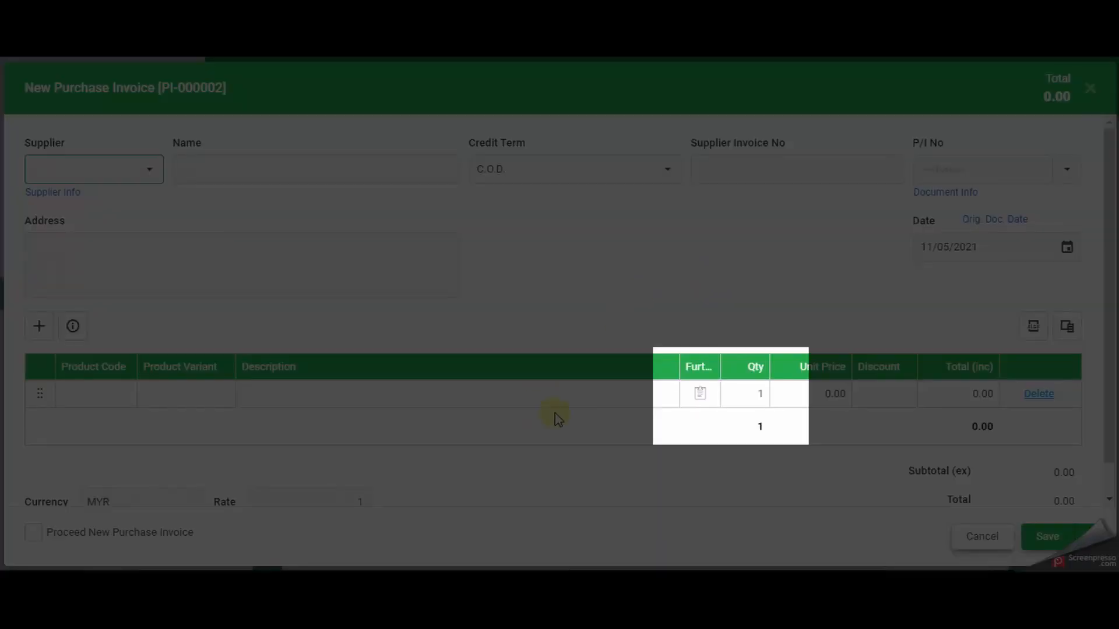
click(761, 397)
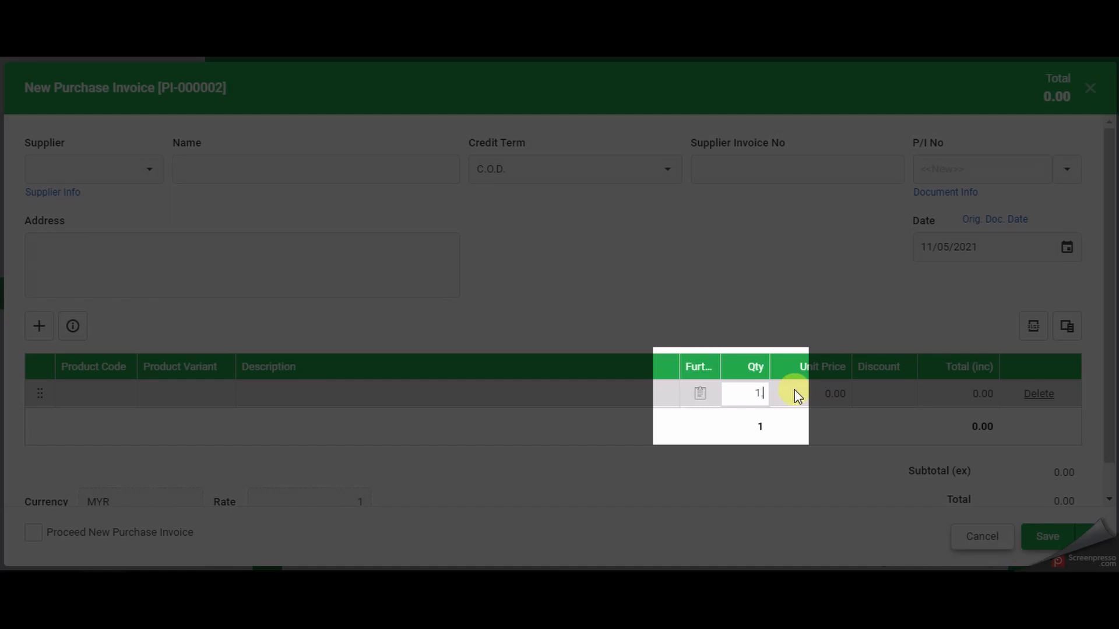
text(1.333)
click(804, 432)
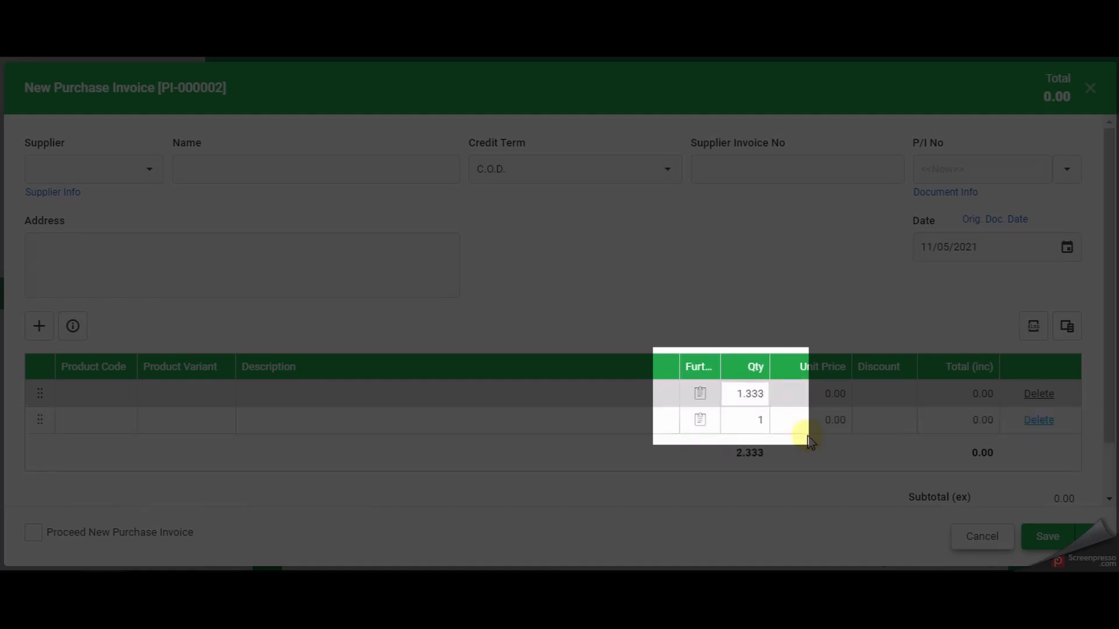
click(755, 412)
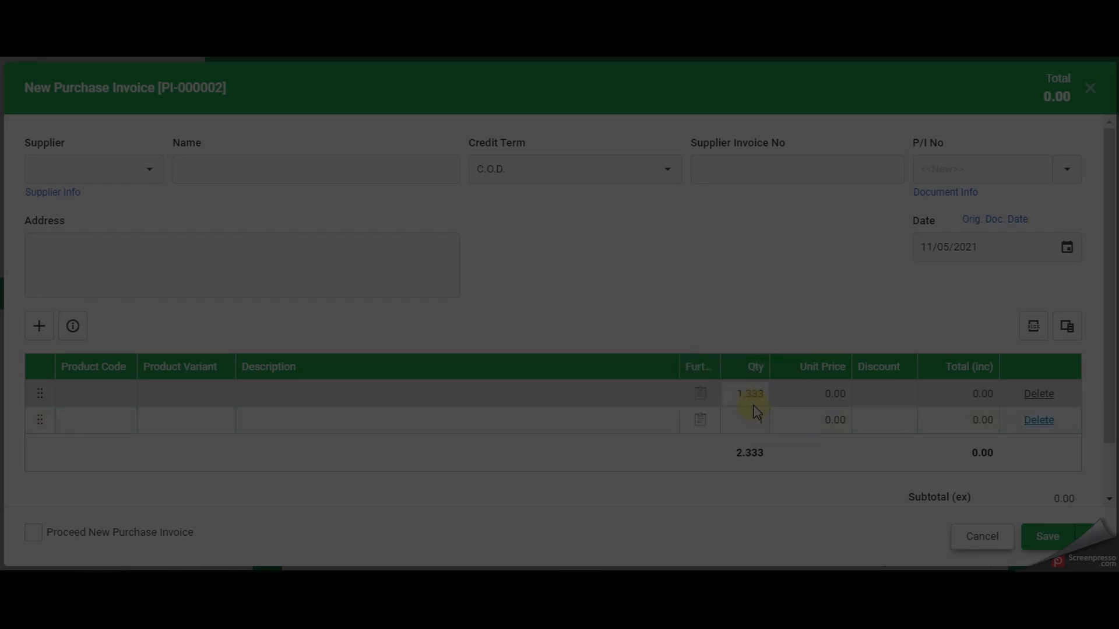
Step: Open the Account Code Format settings and compare the format with the account numbers in the chart of accounts
scroll(755, 412, down, 1)
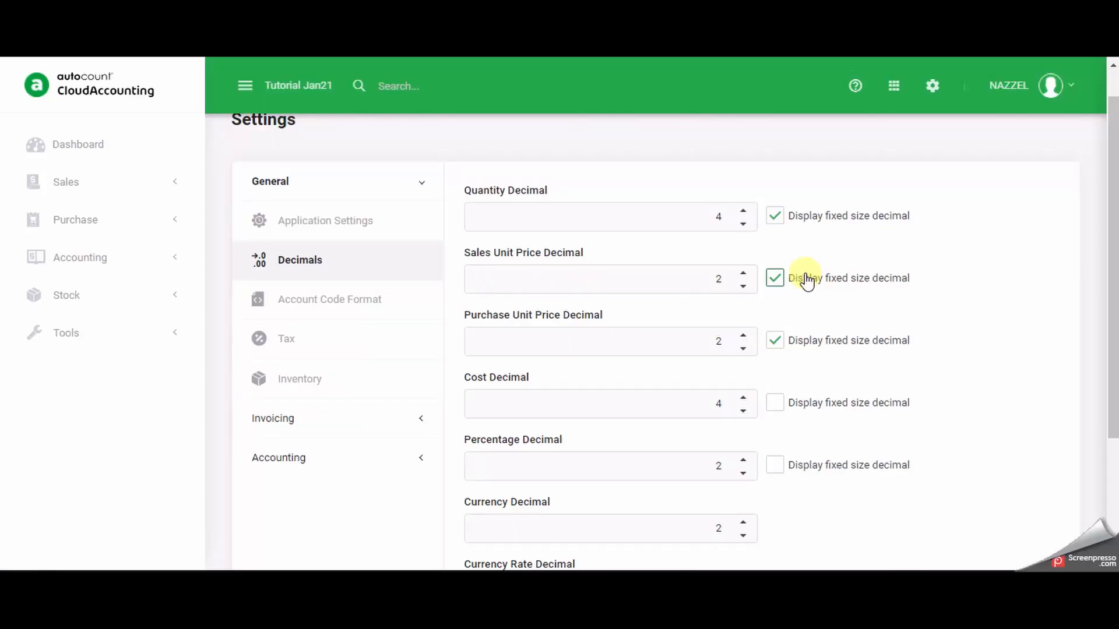
click(352, 304)
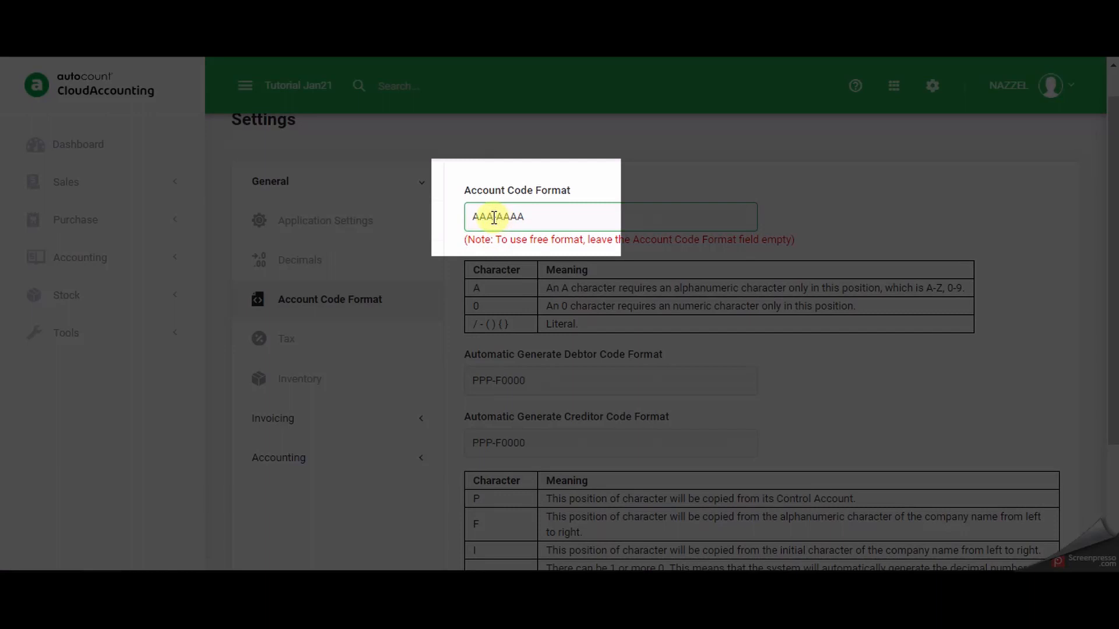
click(493, 218)
drag(493, 217, 533, 218)
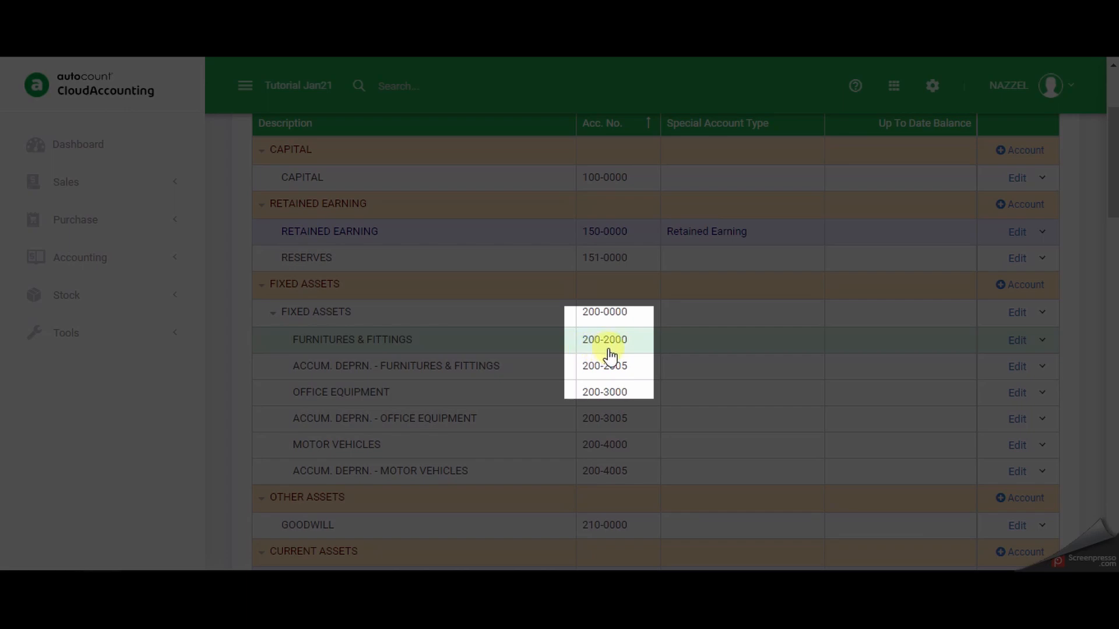
scroll(606, 352, down, 15)
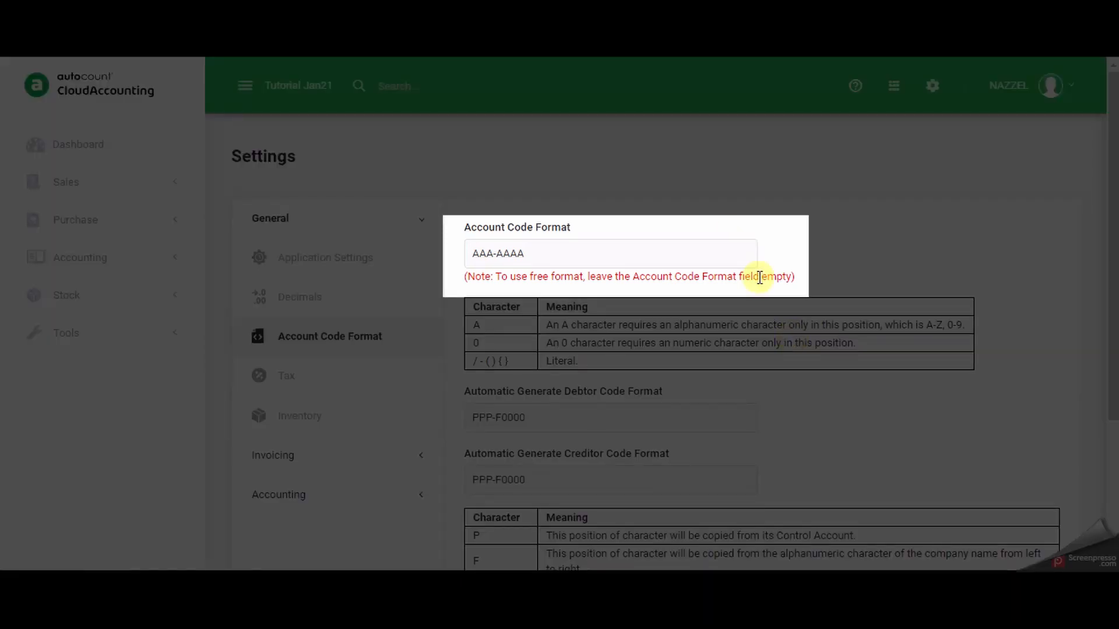
Step: Clear the Account Code Format field to try free format, and undo the clearing
drag(524, 253, 429, 262)
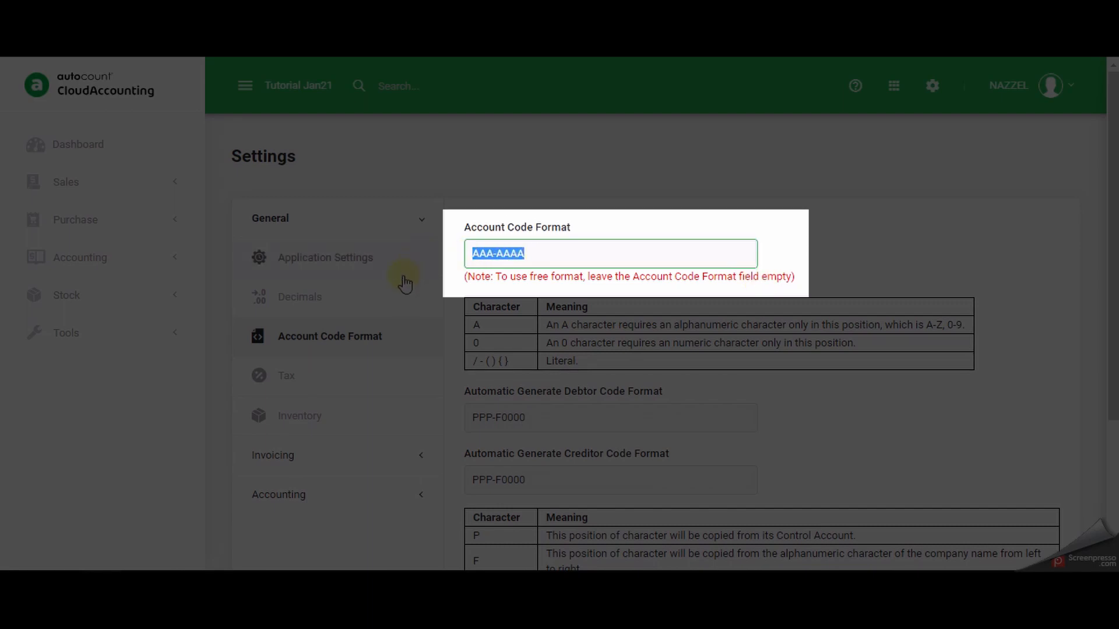
key(BackSpace)
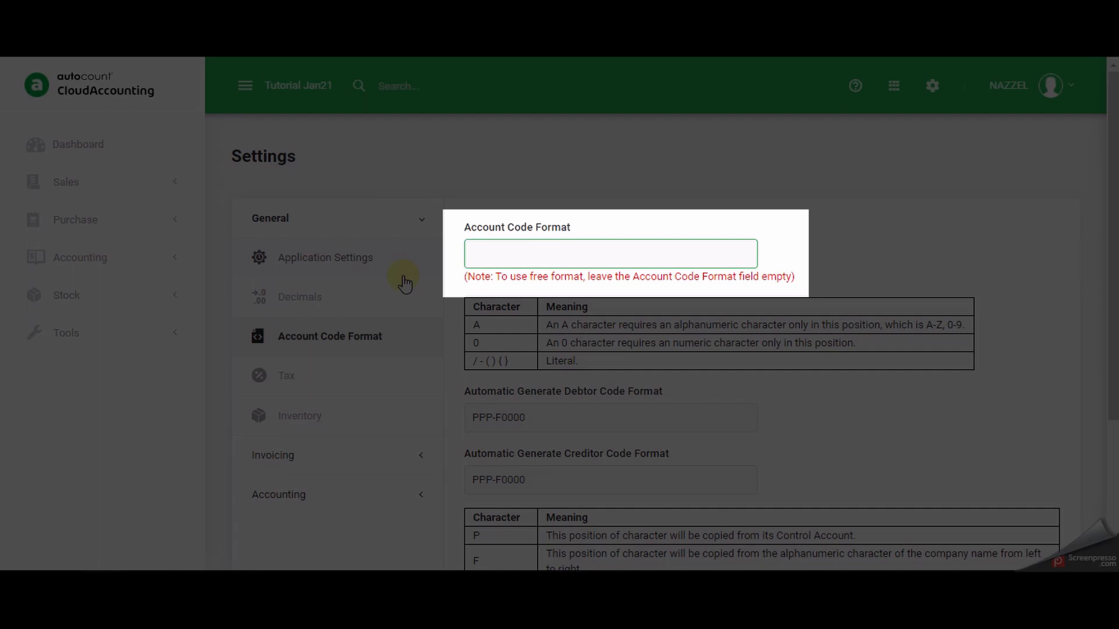
key(ctrl+z)
scroll(600, 332, down, 1)
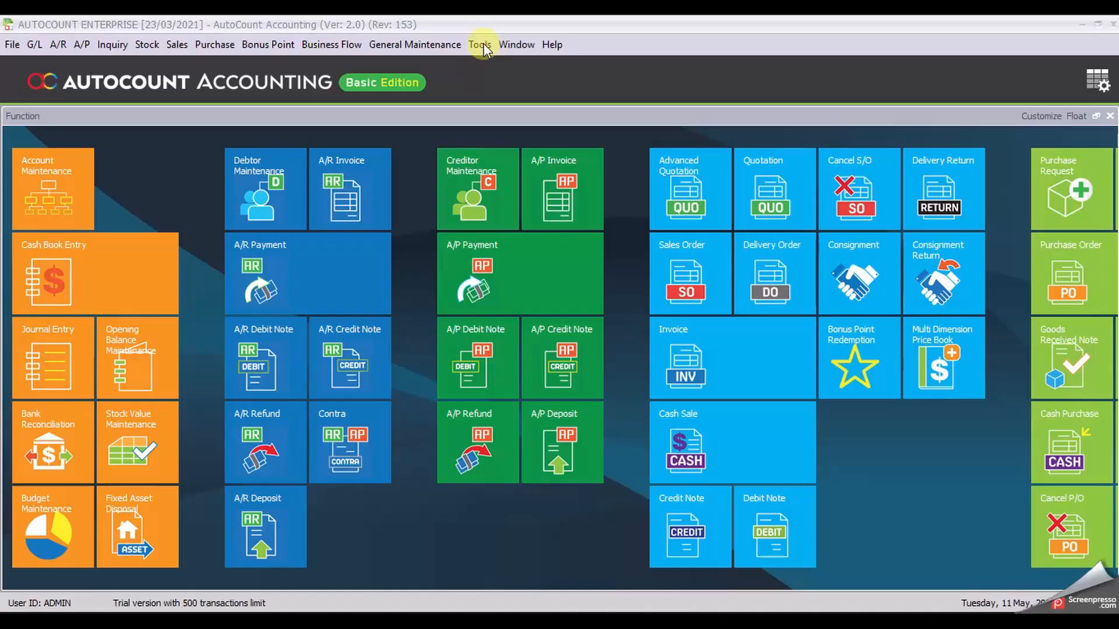
Step: Switch to the AutoCount Accounting desktop program and open its Options dialog to examine the settings there
click(480, 45)
click(521, 513)
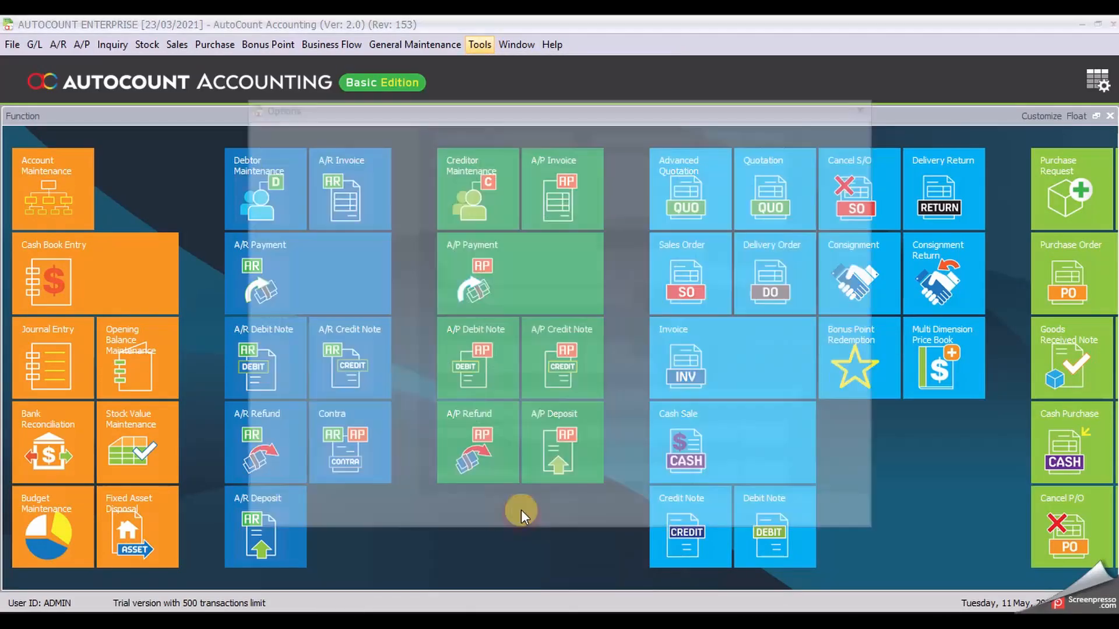
click(353, 197)
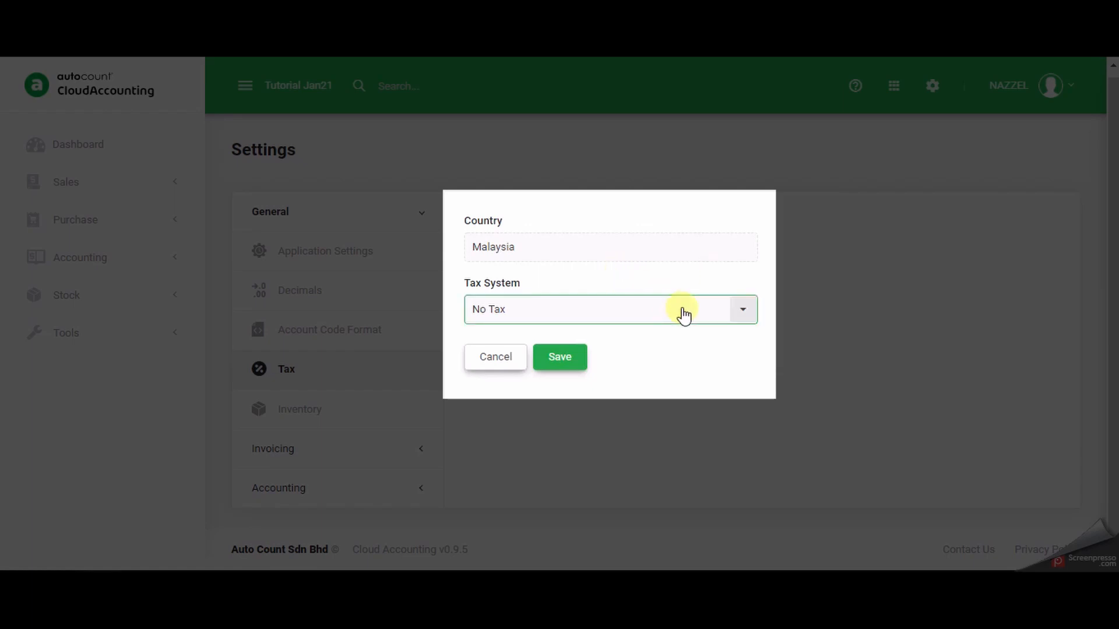
Step: Set the Tax System for Malaysia to SST in the tax settings
click(744, 313)
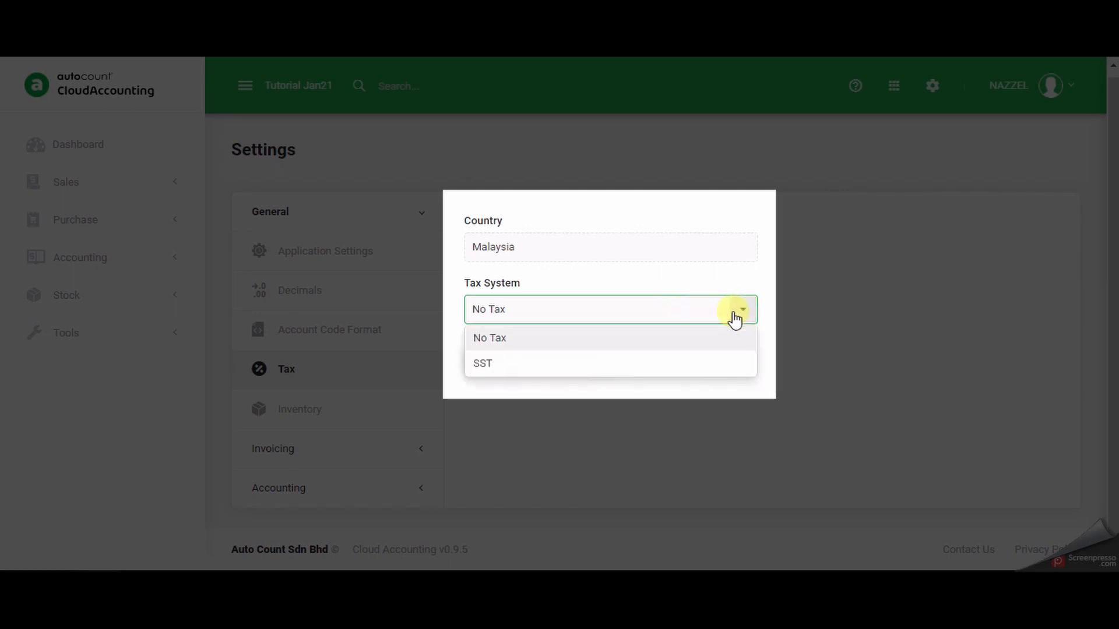
click(718, 364)
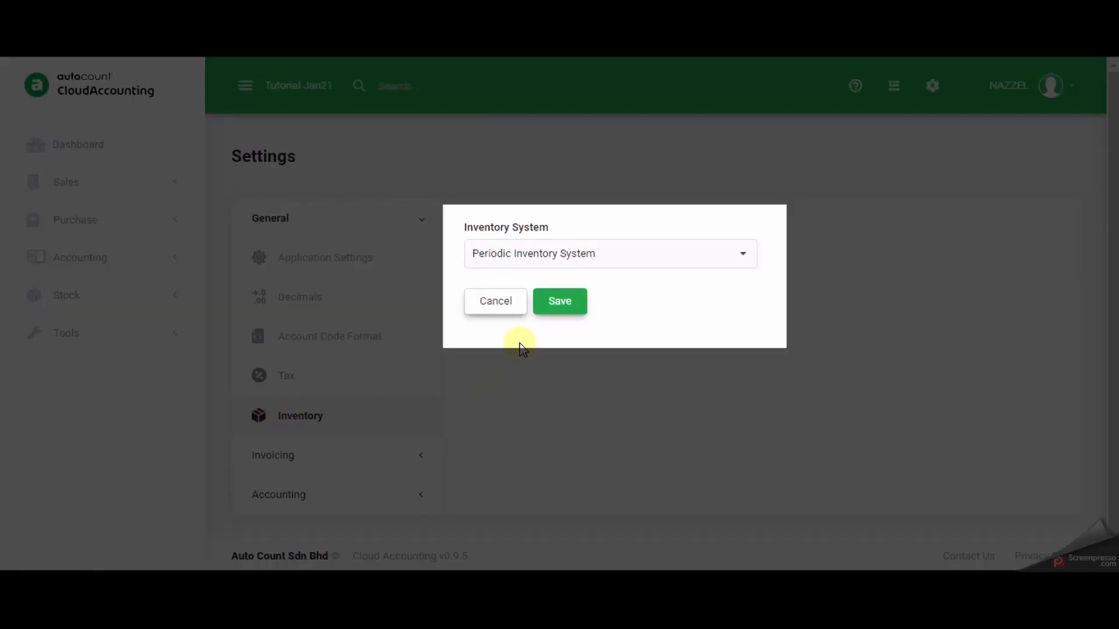
Step: Choose Perpetual Inventory System as the company's inventory system
click(743, 255)
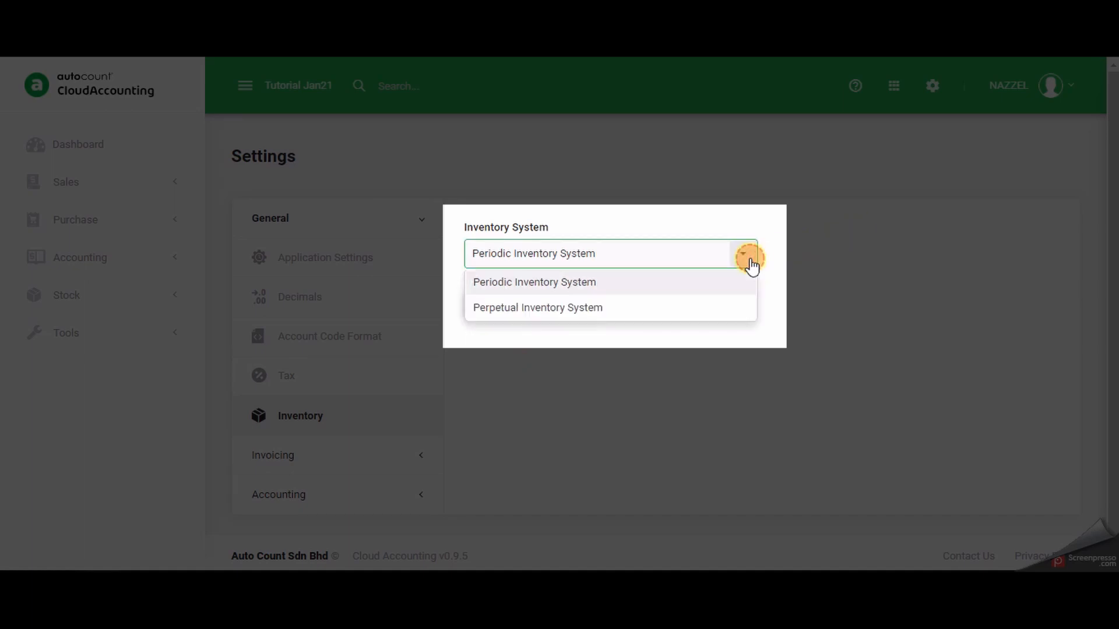
click(598, 310)
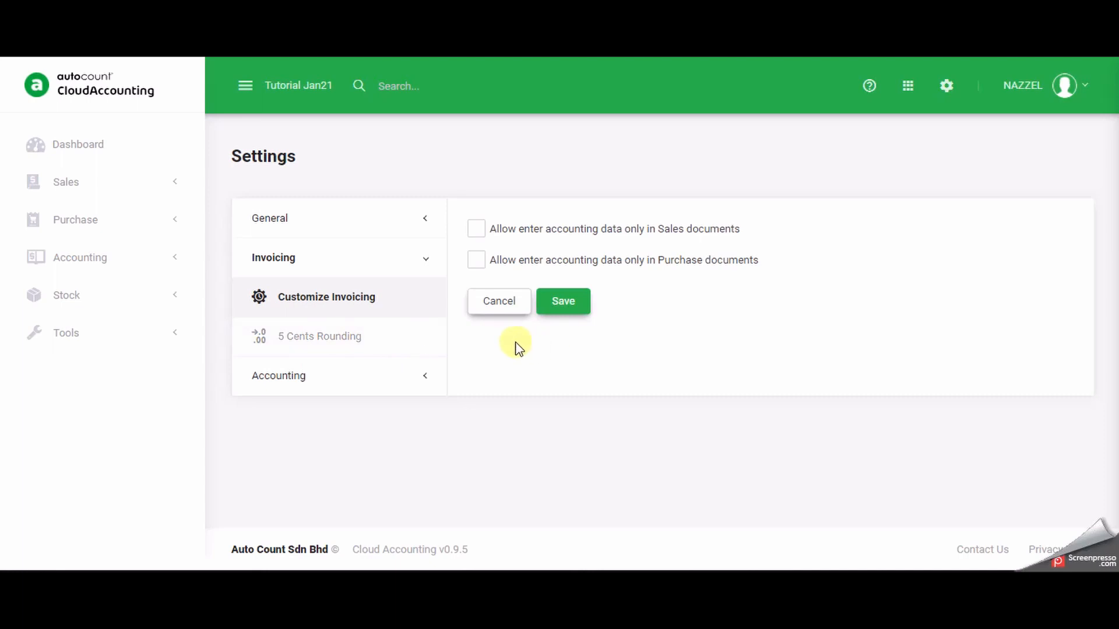
Step: Open the purchase invoices and a new sales invoice to examine its account number, description and amount entry fields
click(78, 220)
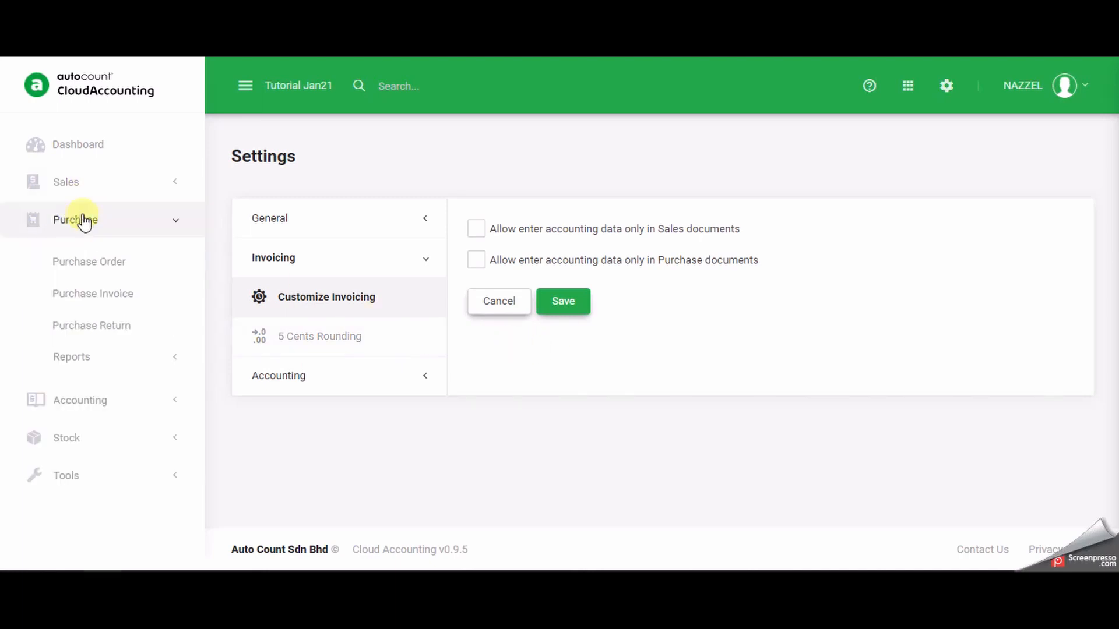
click(111, 294)
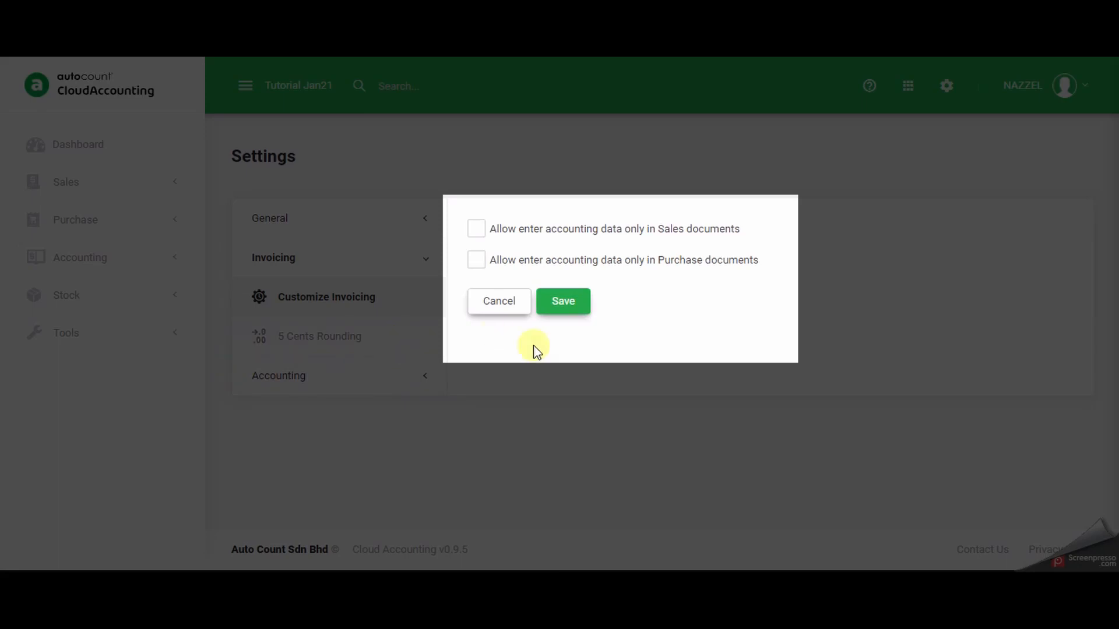
click(82, 220)
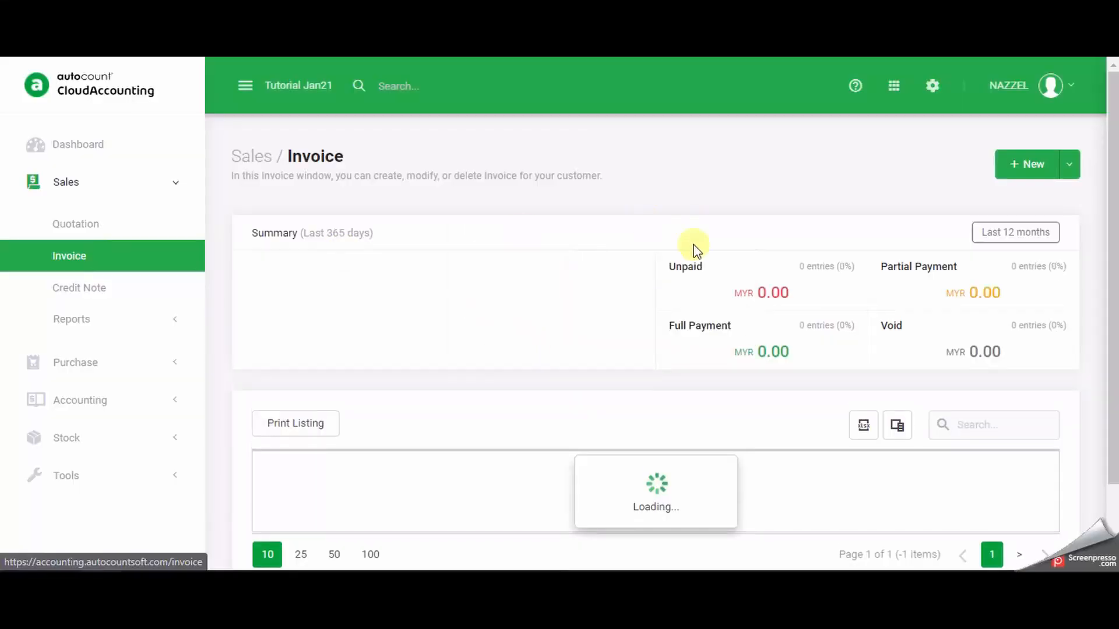
click(1019, 156)
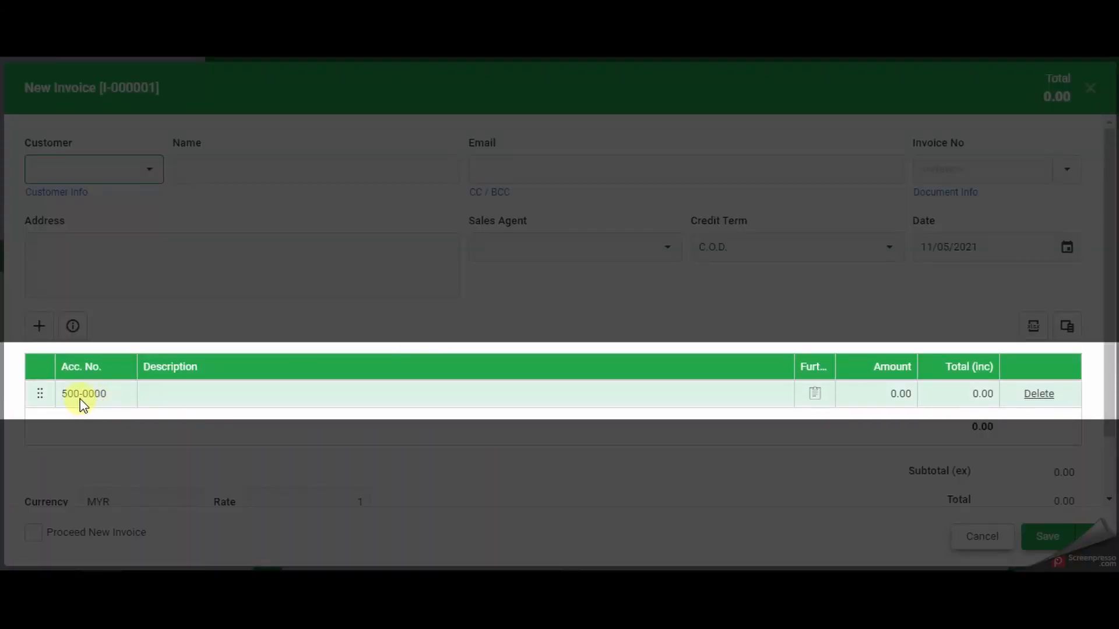
click(228, 396)
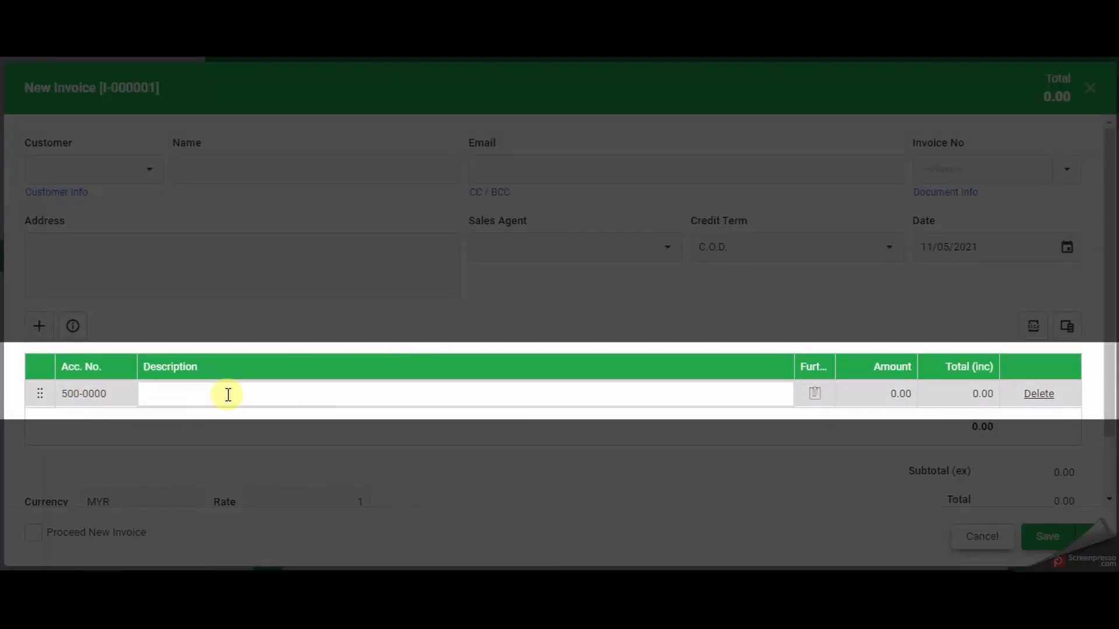
click(900, 395)
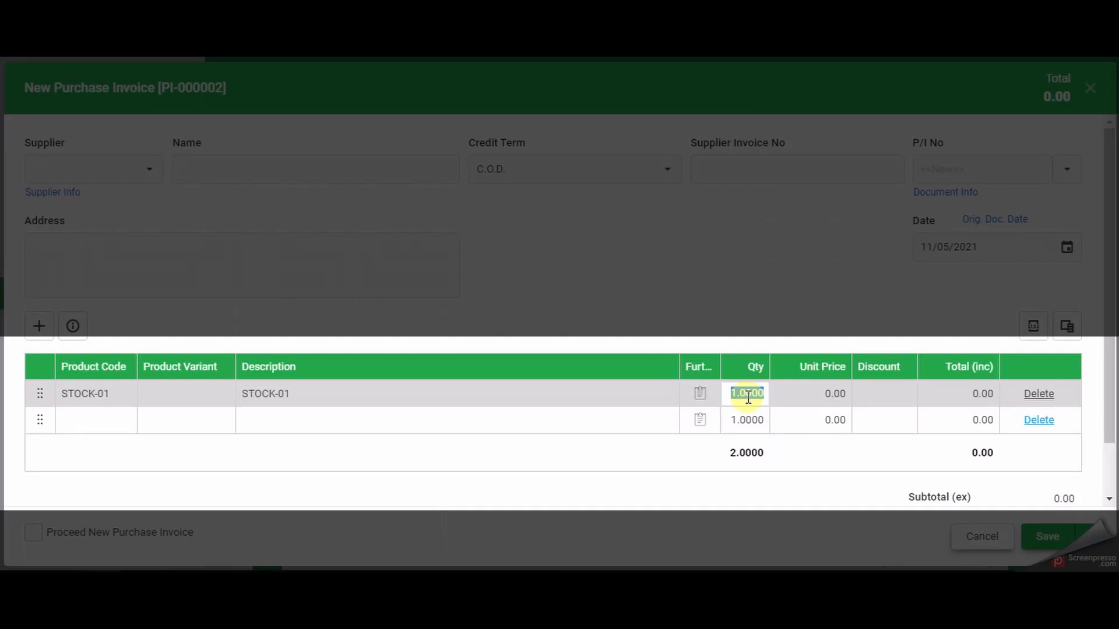
Step: Set the STOCK-01 line of the new purchase invoice to quantity 2 and unit price 1.02
text(2)
click(817, 397)
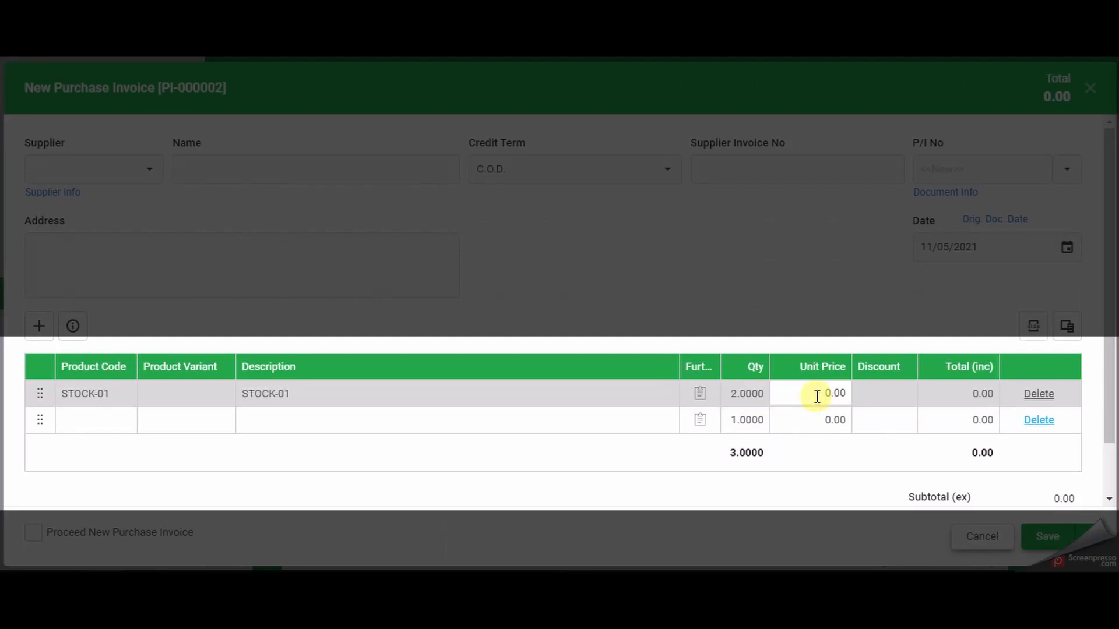
drag(817, 396, 855, 398)
text(1.02)
click(859, 475)
scroll(861, 481, down, 1)
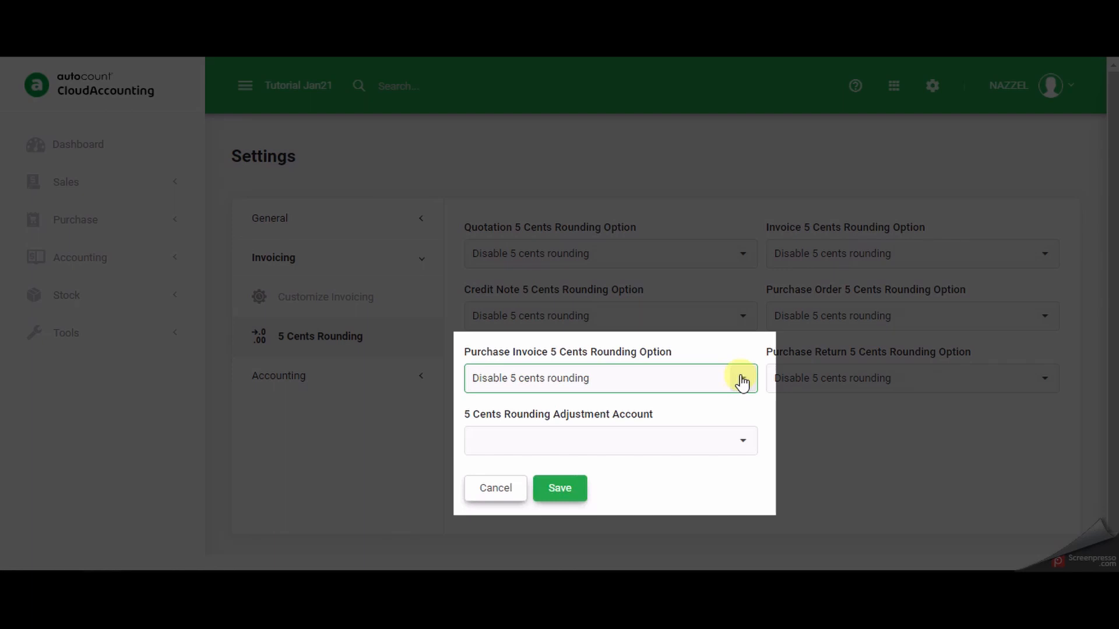
Step: Enable 5 cents rounding for purchase invoices, save it, and toggle the rounding adjustment in a new purchase invoice
click(743, 380)
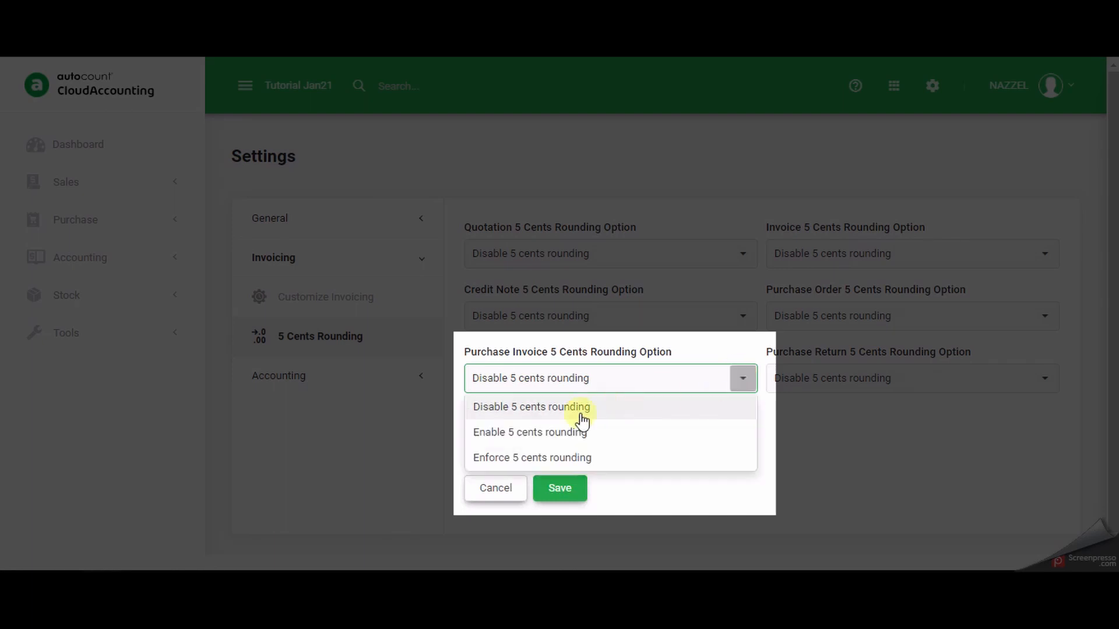
click(569, 432)
click(562, 491)
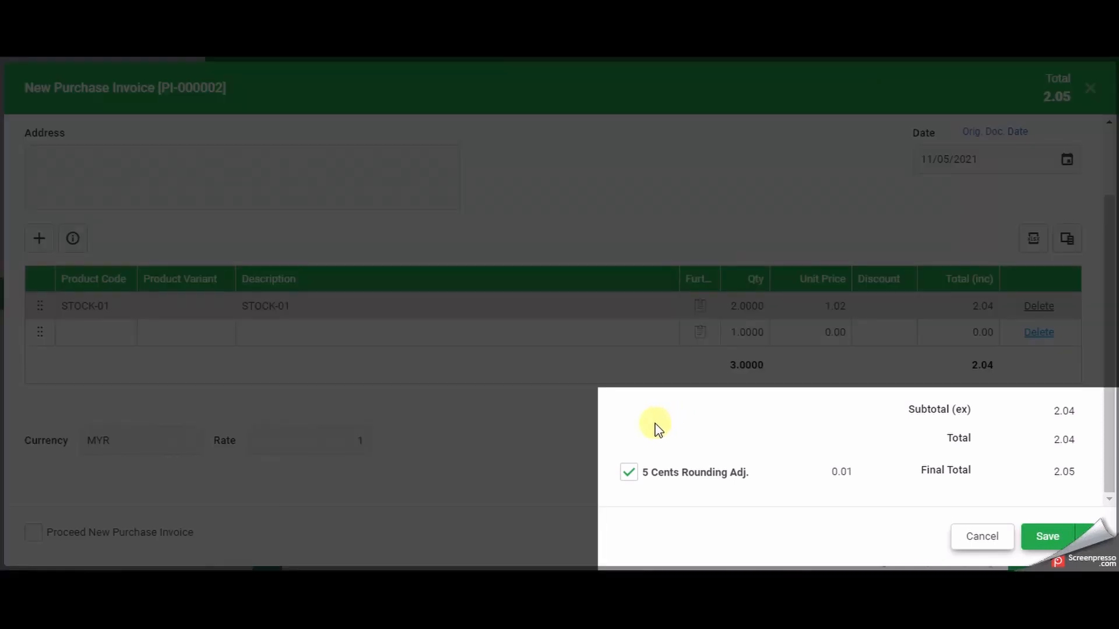
click(632, 479)
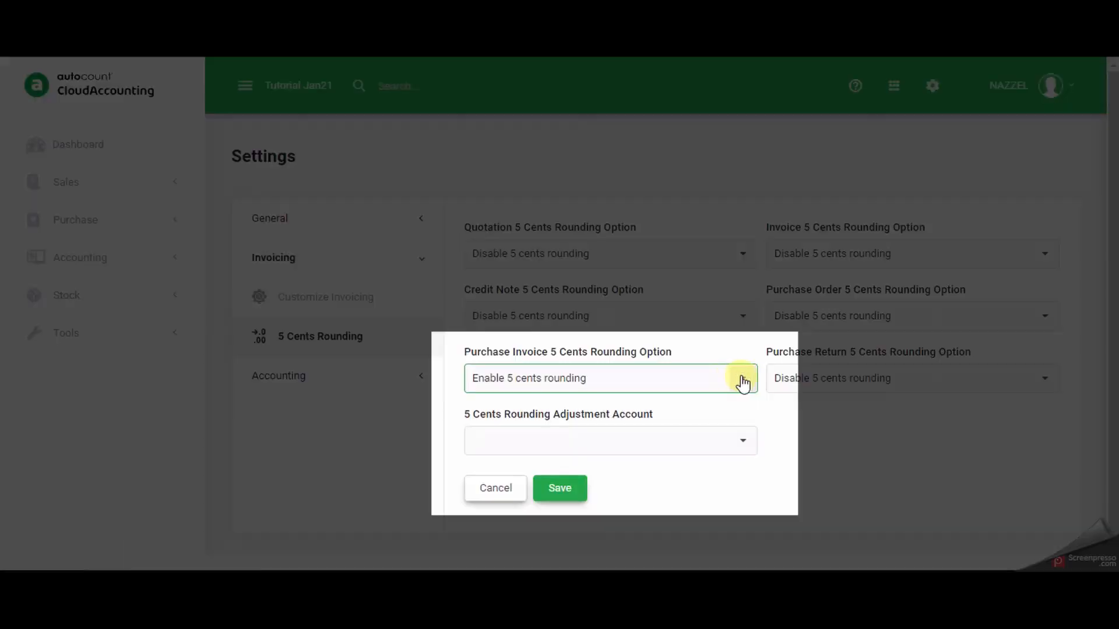
Step: Set purchase invoices to Enforce 5 cents rounding, and try to switch off the rounding adjustment in the new purchase invoice
click(741, 380)
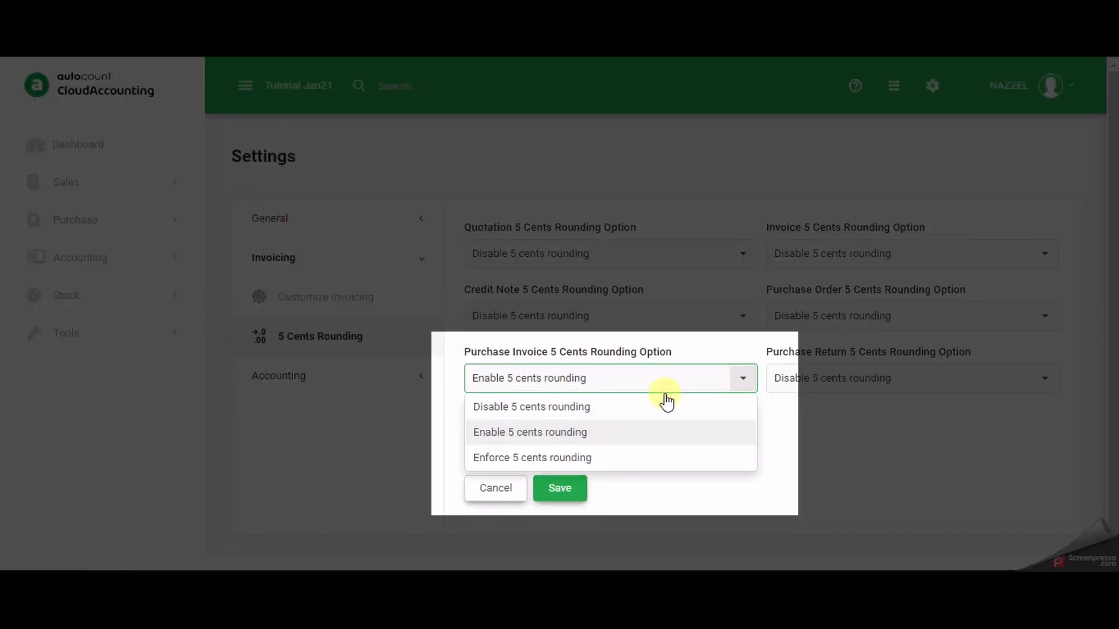
click(594, 434)
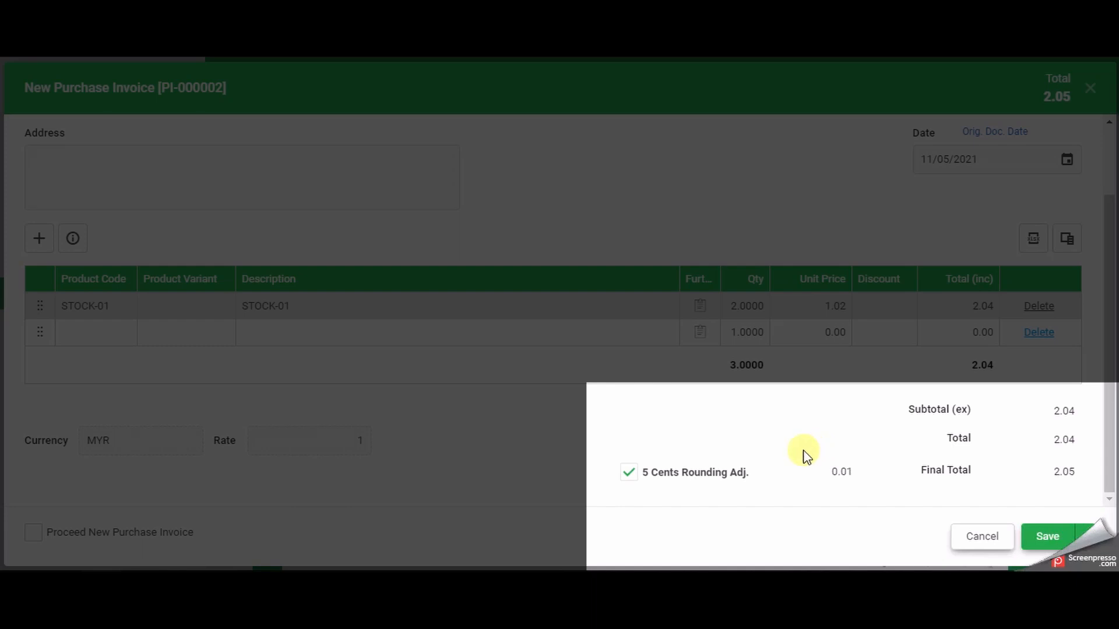
click(628, 473)
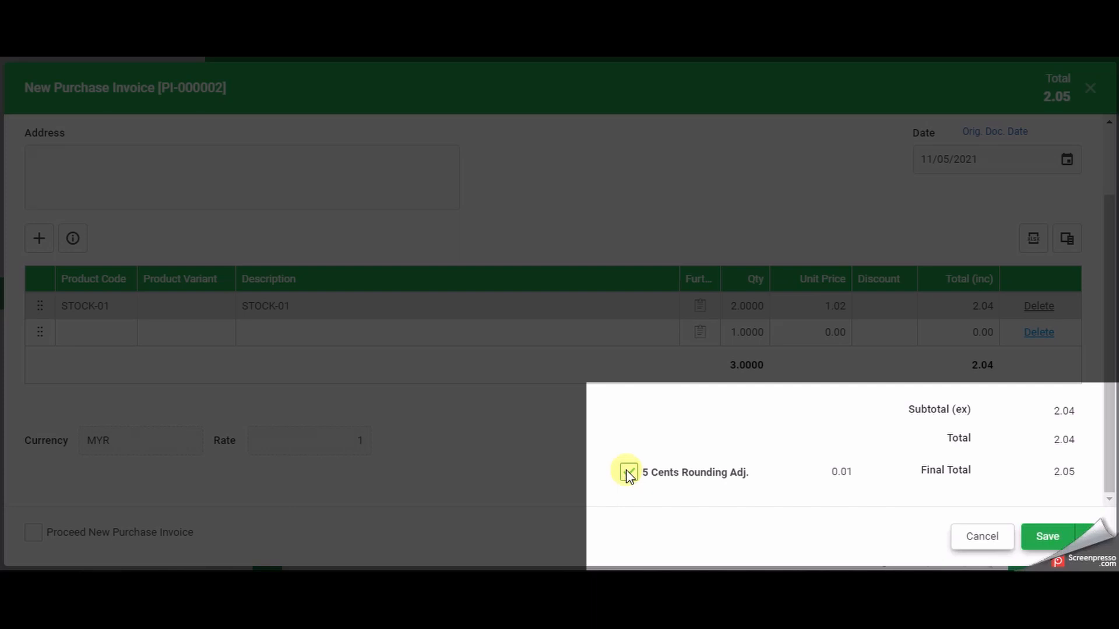
click(629, 473)
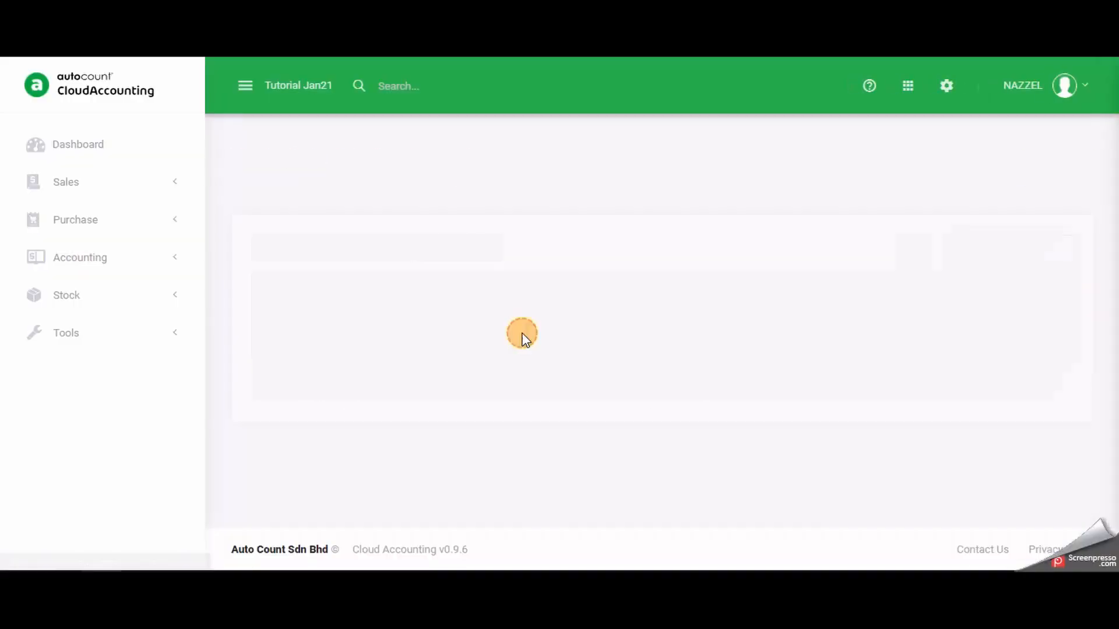
Step: Add and save a normal account under EXPENSES in the chart of accounts, numbered 916-0000 and described as Rounding Adjustment
scroll(551, 335, down, 15)
scroll(550, 338, down, 7)
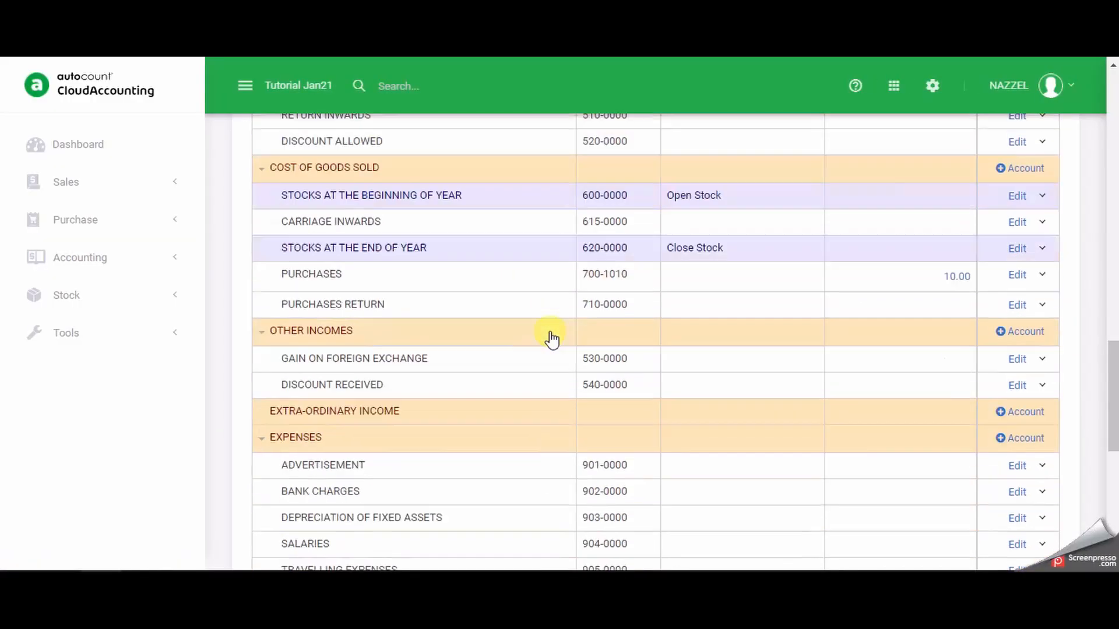
scroll(426, 329, down, 1)
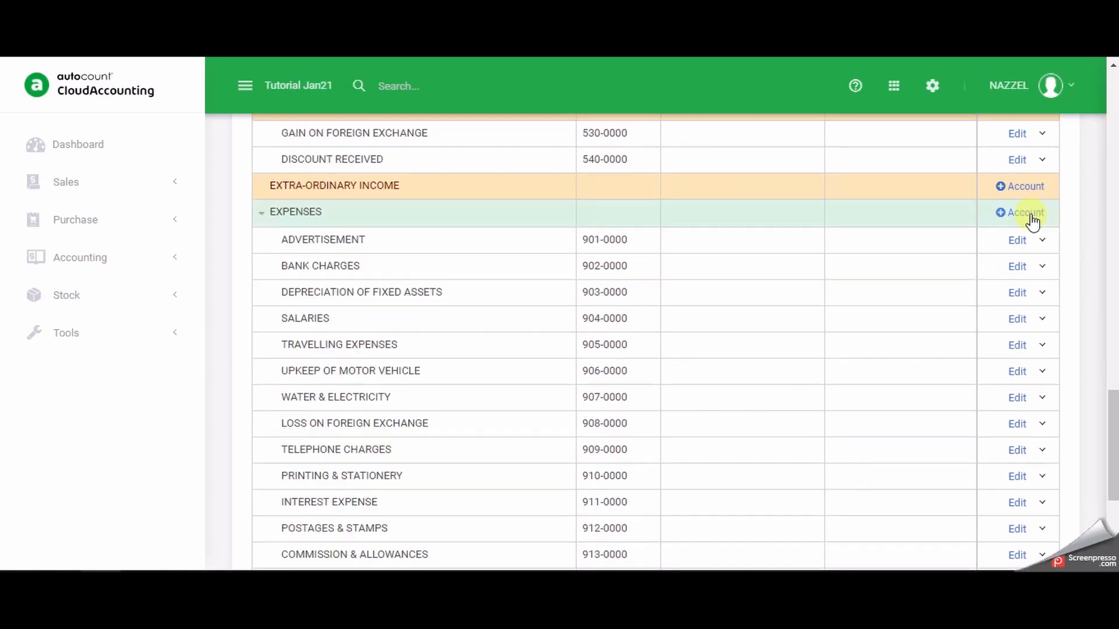
click(1029, 213)
click(266, 243)
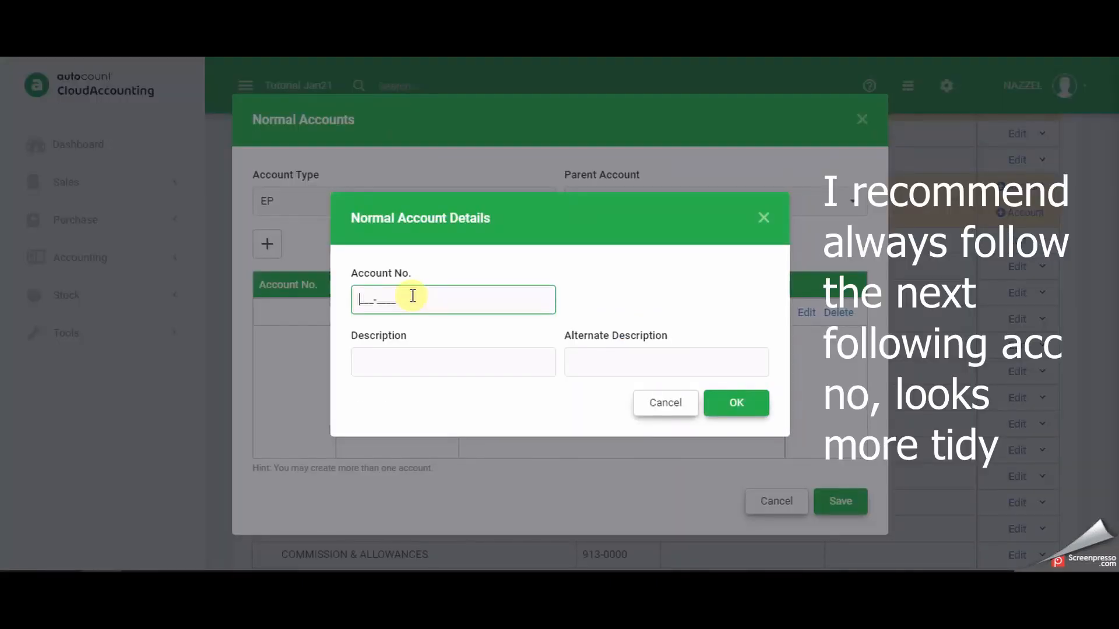
text(9160000)
key(Tab)
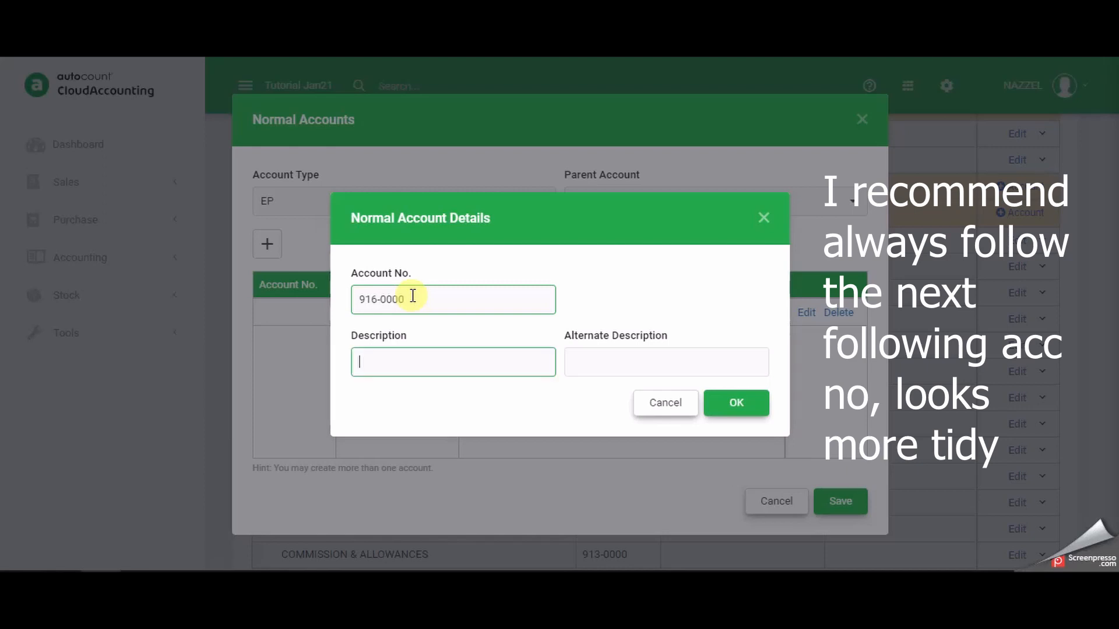
text(Rounding Adjustment)
click(737, 403)
click(839, 496)
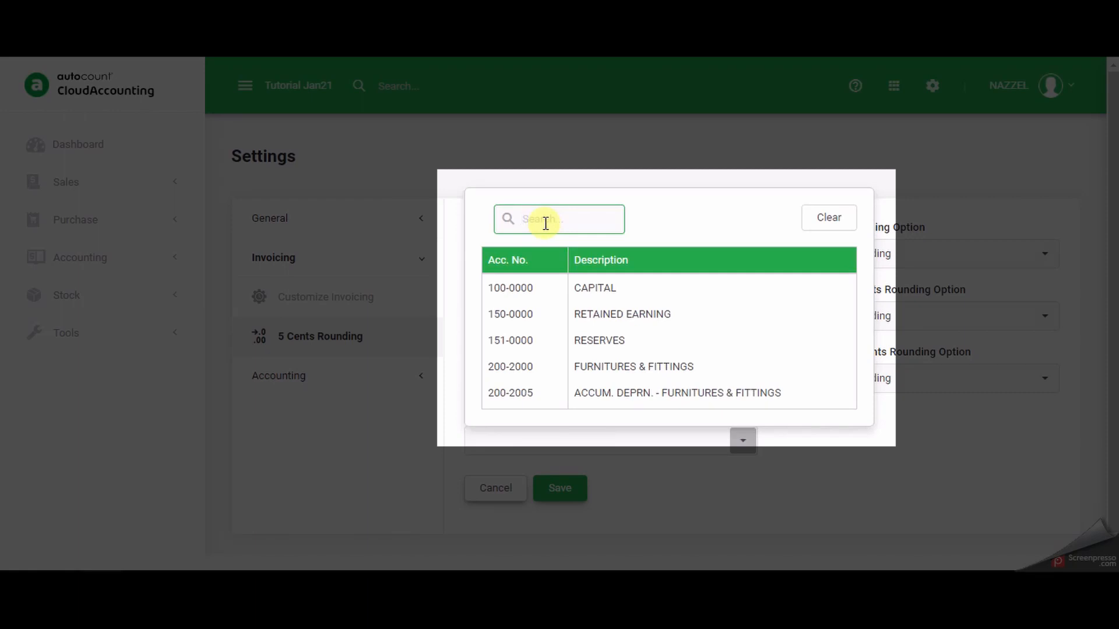
Step: Assign account 916-0000 as the 5 Cents Rounding Adjustment Account and save the rounding settings
text(rounding)
click(676, 292)
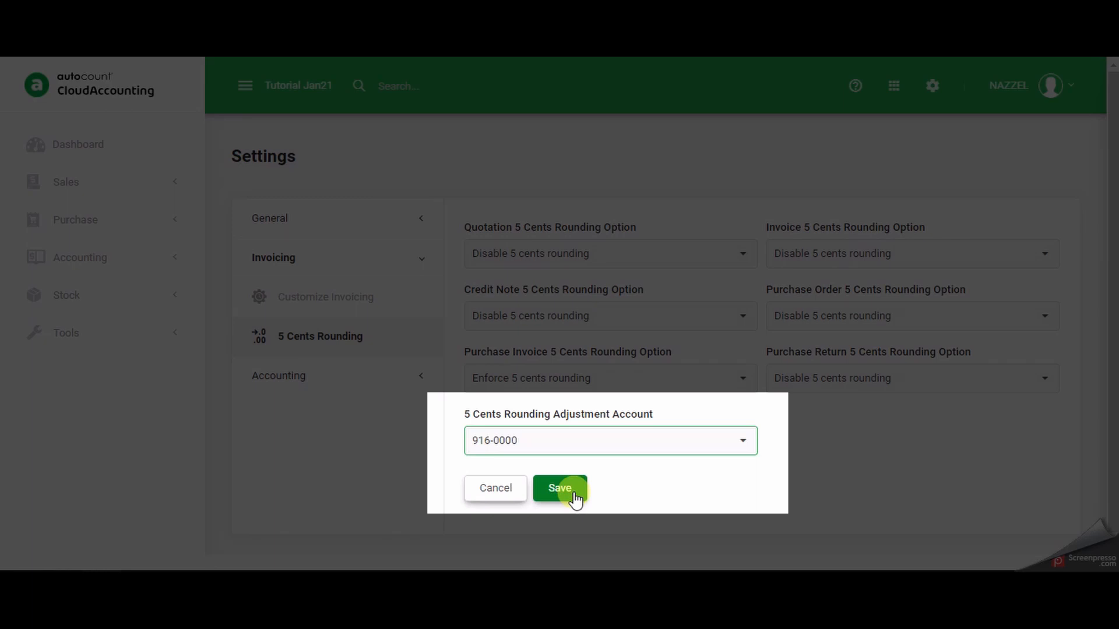
click(575, 499)
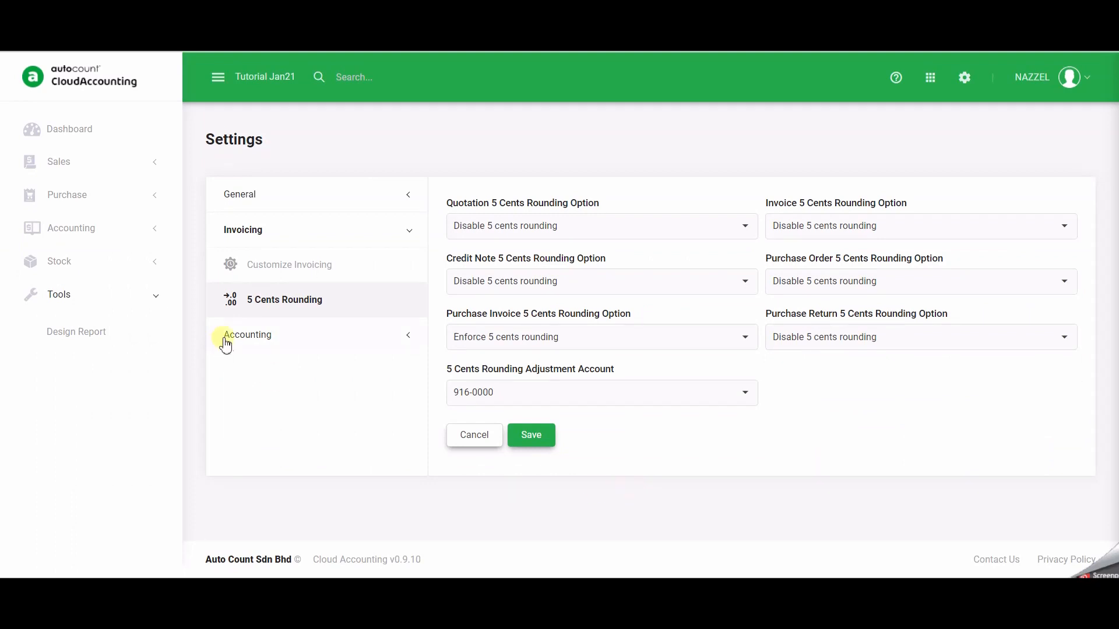
Step: Open the Default Journal Types settings and examine the journal types available for invoices
click(279, 339)
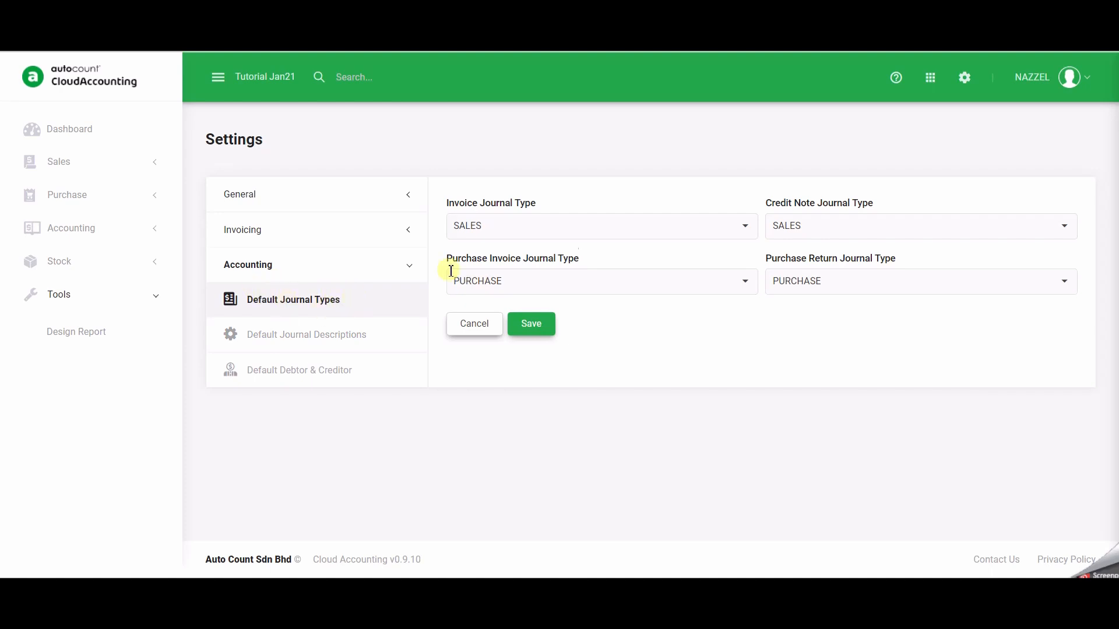
click(745, 226)
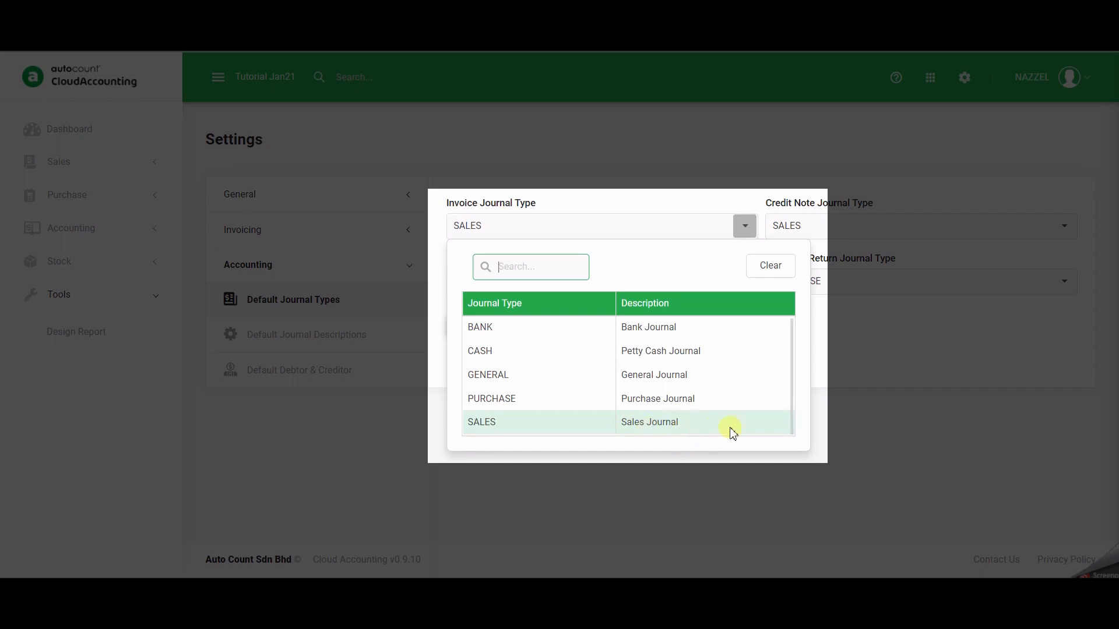
click(725, 230)
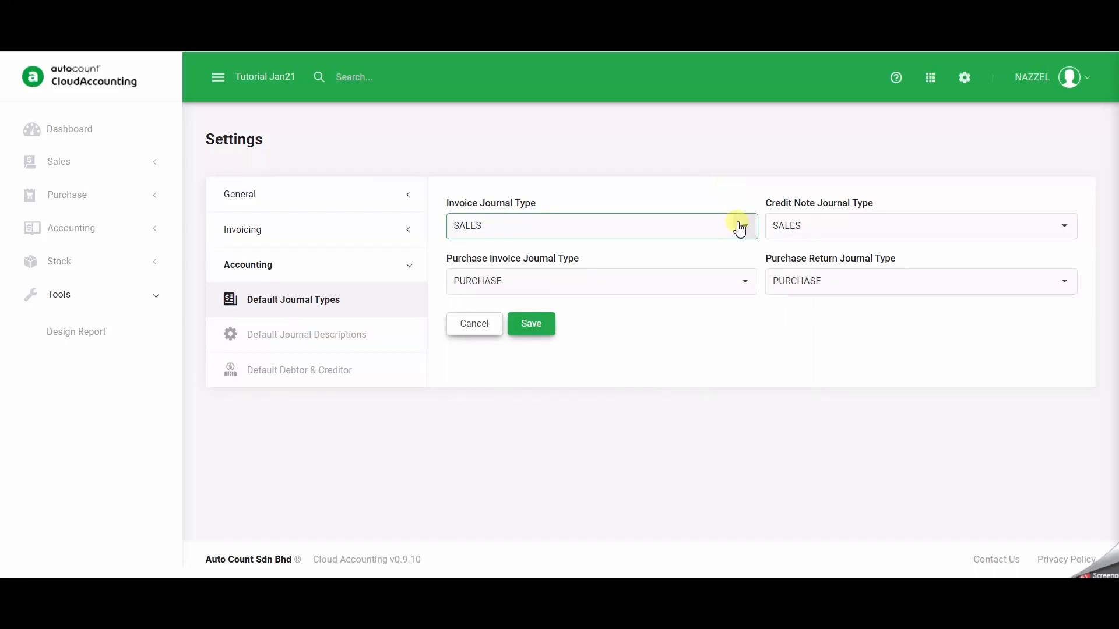
click(726, 202)
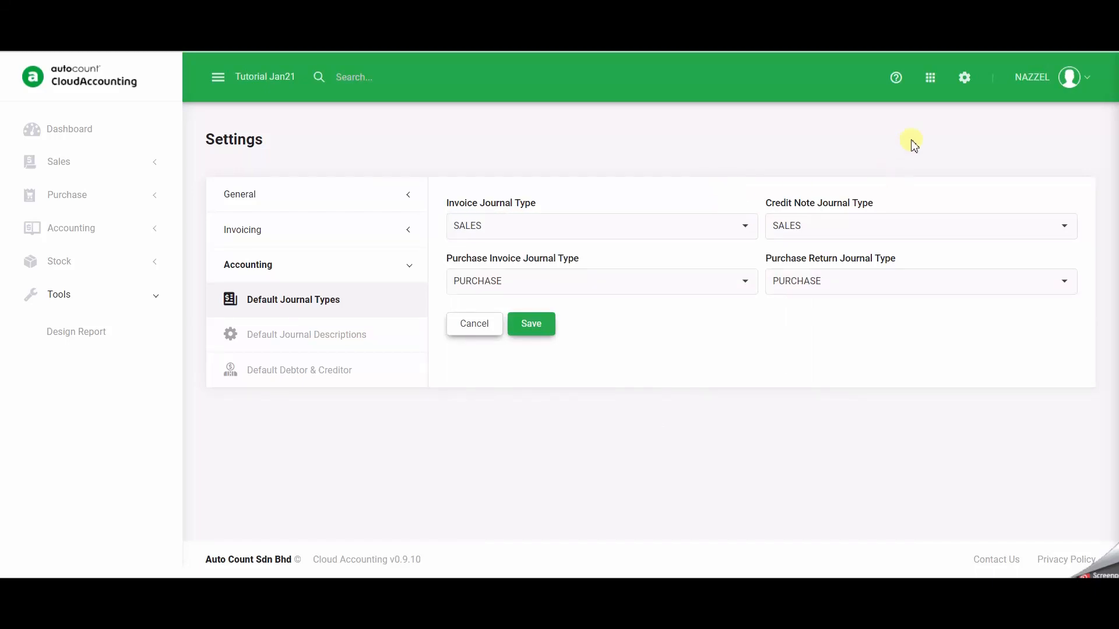
Step: Create a journal type named CASH SALES in the master data, with the description CASH SALES and entry type Sales Entry
click(930, 78)
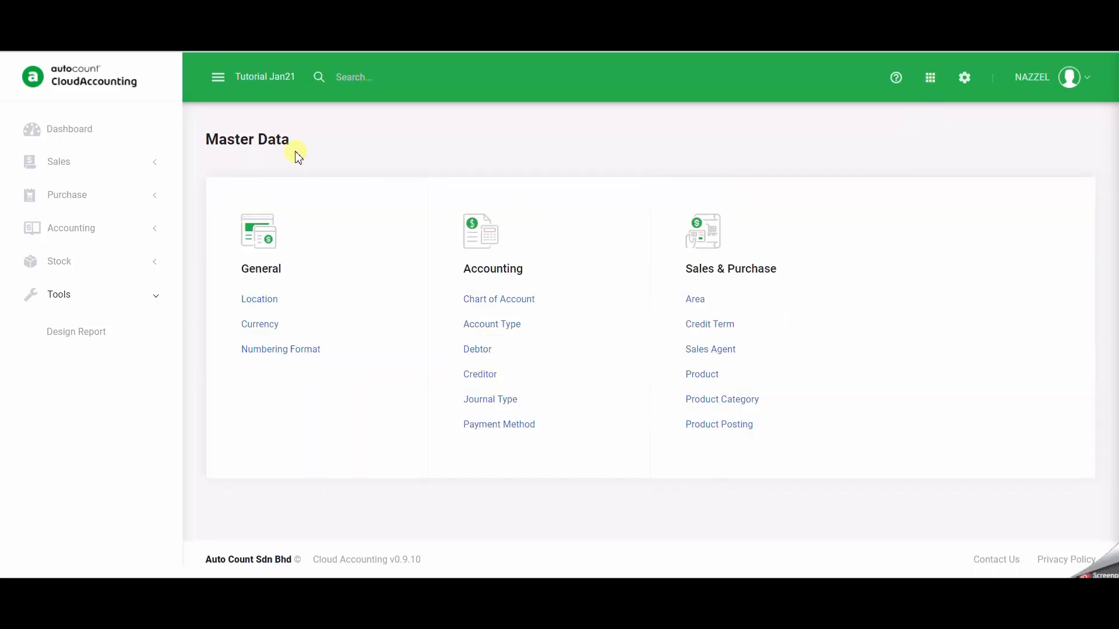
click(495, 401)
click(1066, 147)
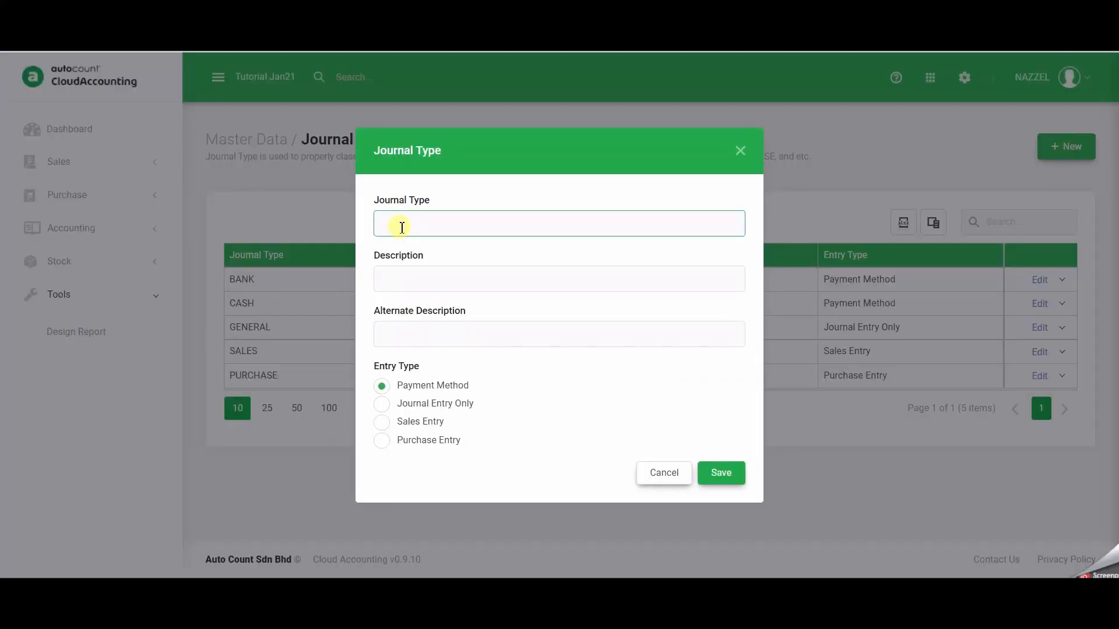
text(CASH SALES)
key(Tab)
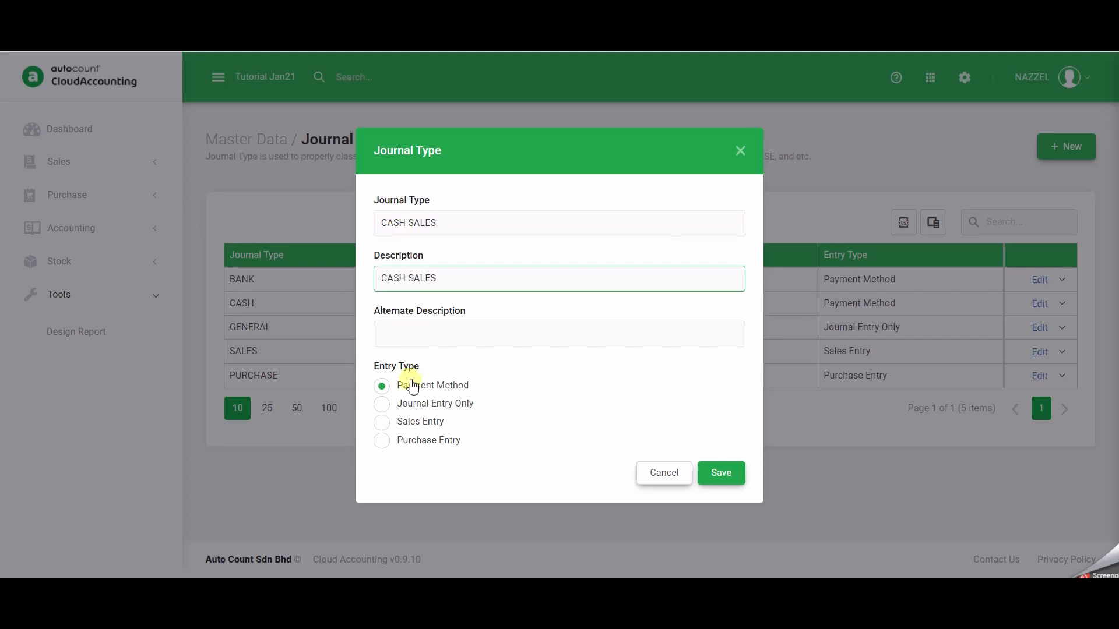
click(419, 429)
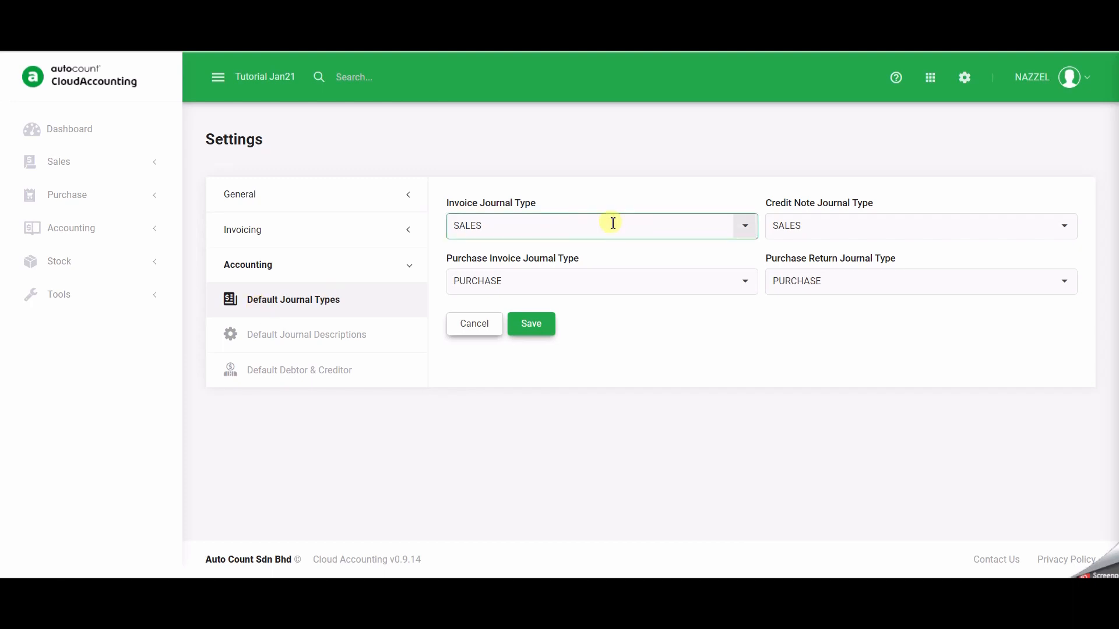
Step: Open the sales invoices, and check the invoice's journal type in the Journal of Transaction report
click(103, 163)
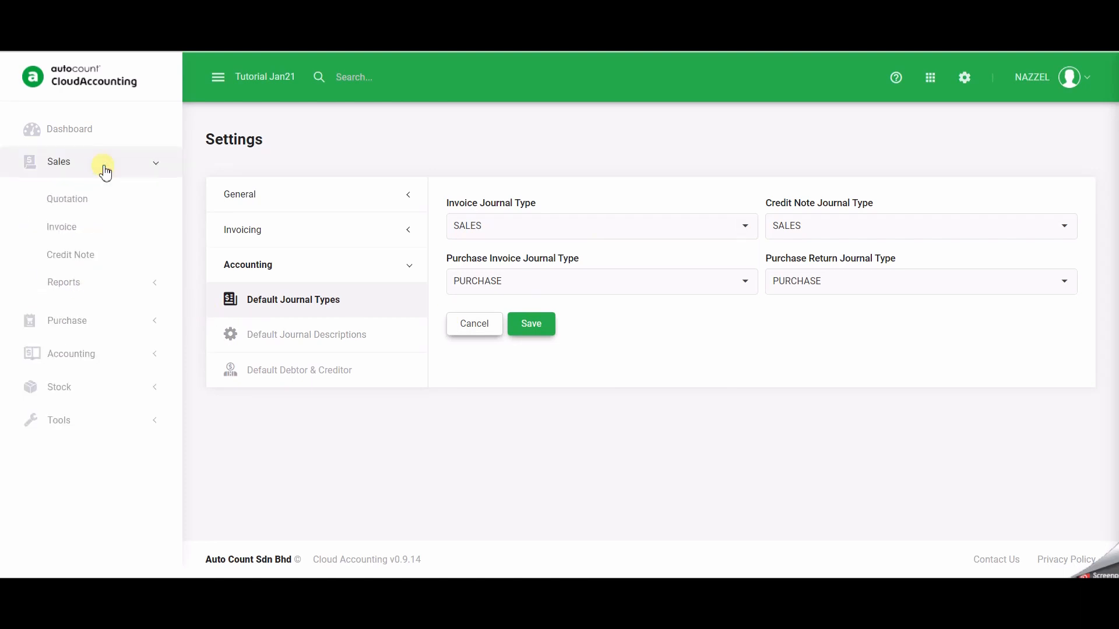
click(94, 237)
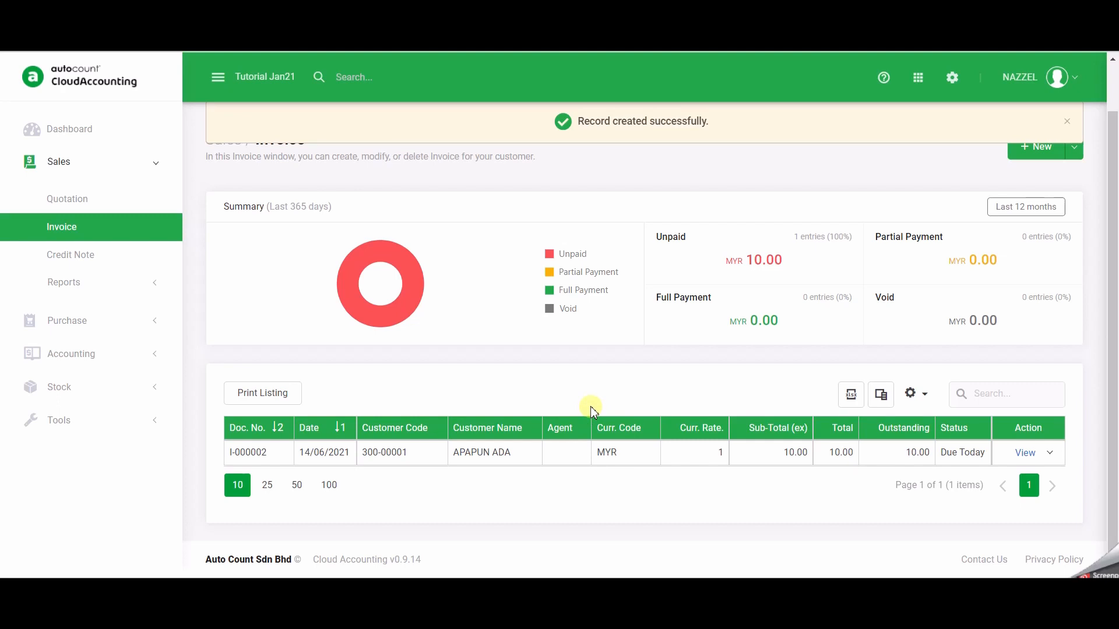
click(122, 295)
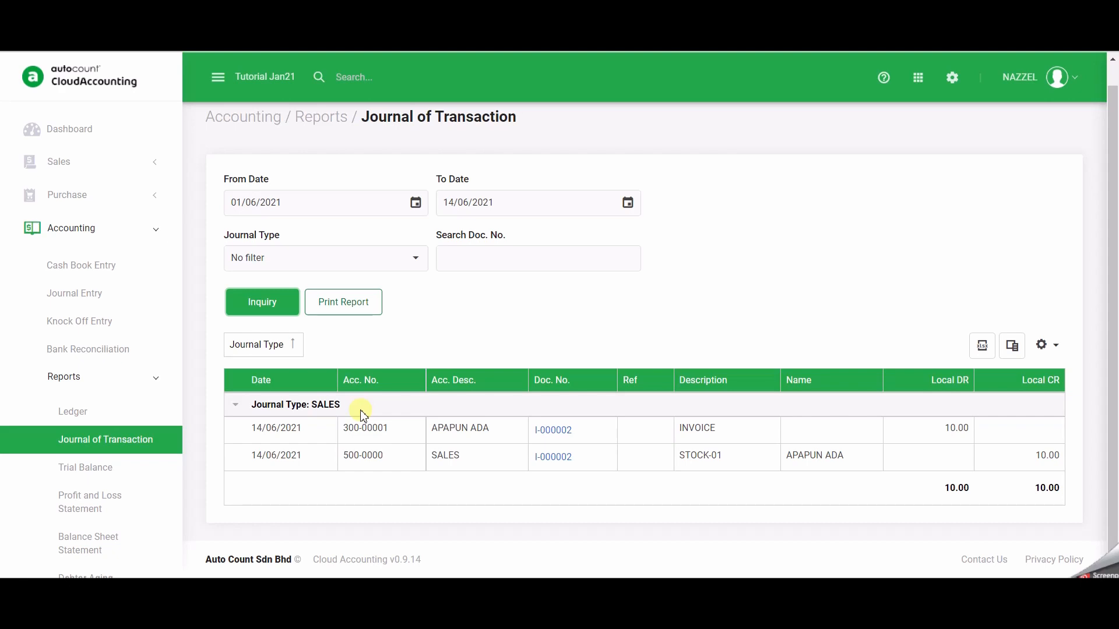
Step: Start a new receipt voucher in the Cash Book Entry, receive it from the debtor, and choose SALES as its journal type
click(89, 269)
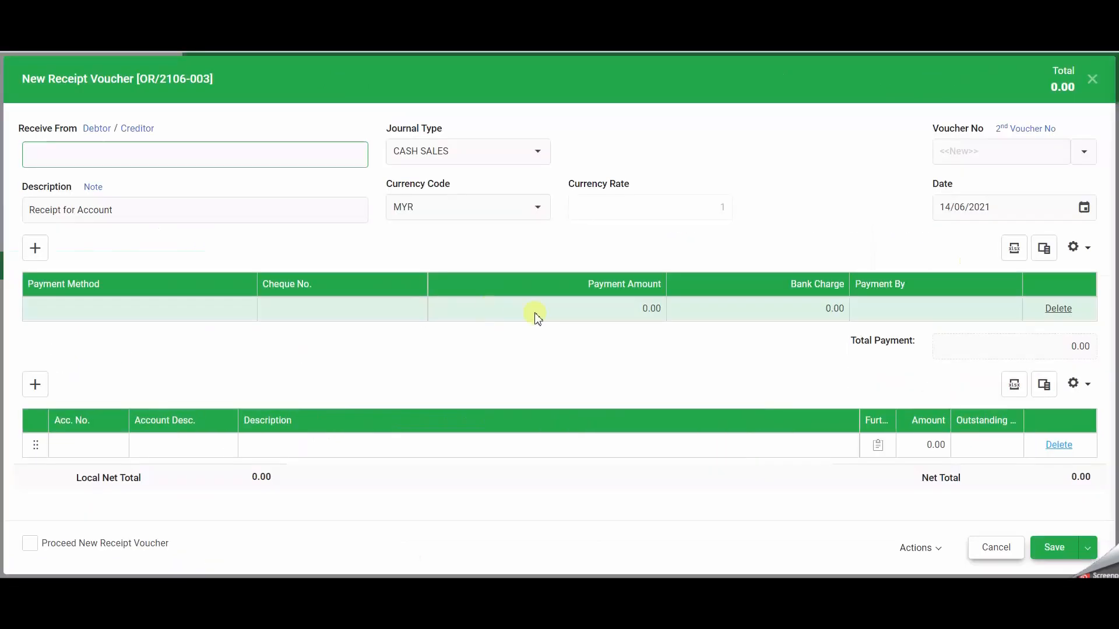
click(97, 129)
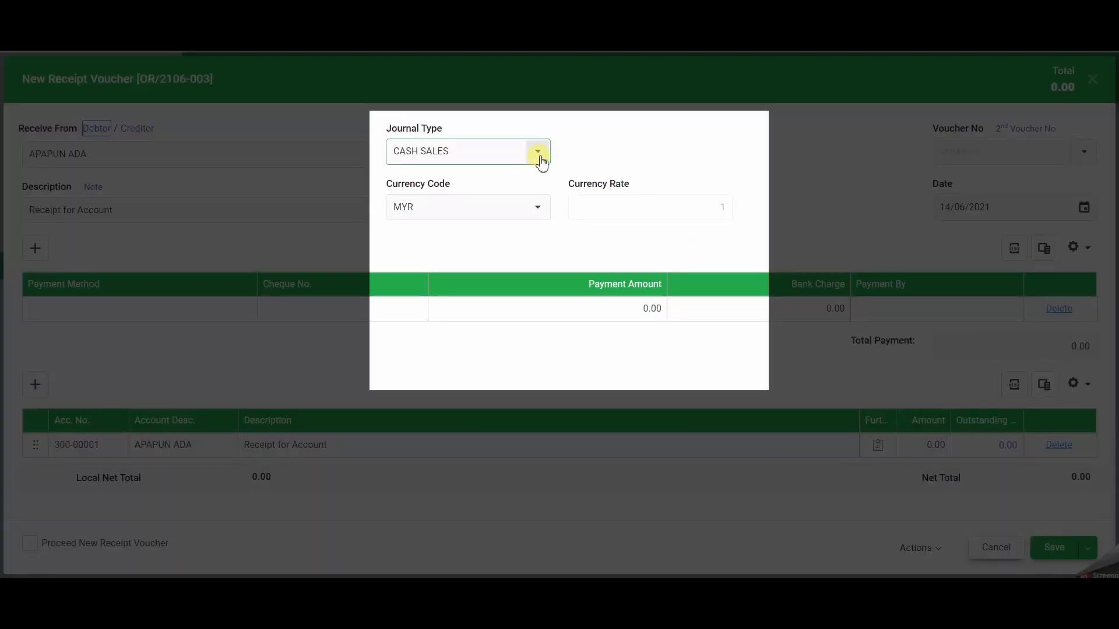
click(539, 156)
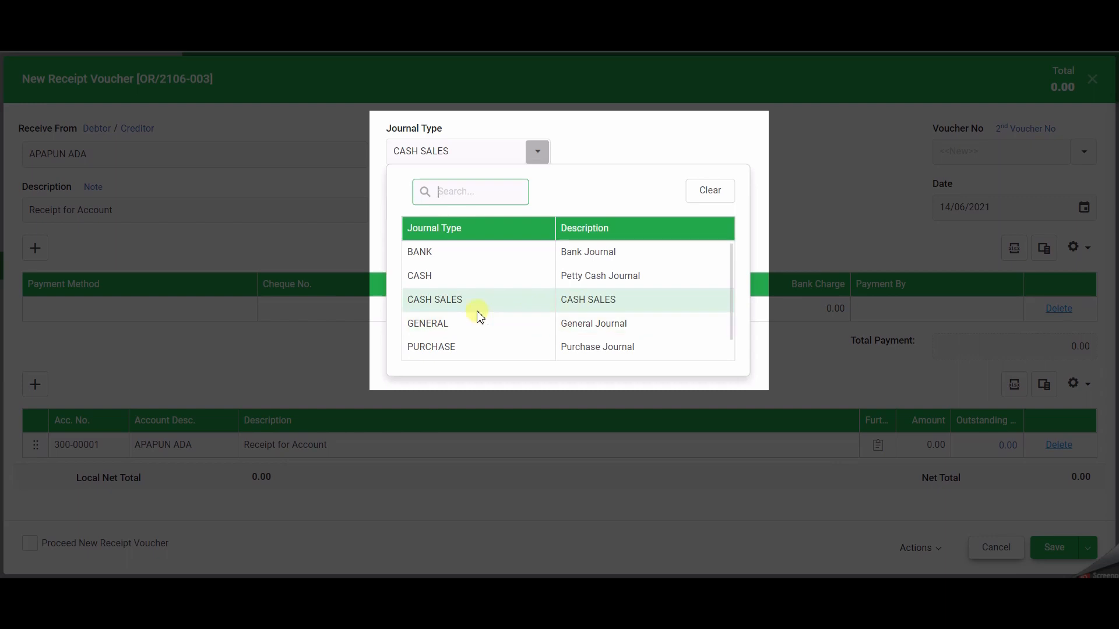
scroll(480, 298, down, 1)
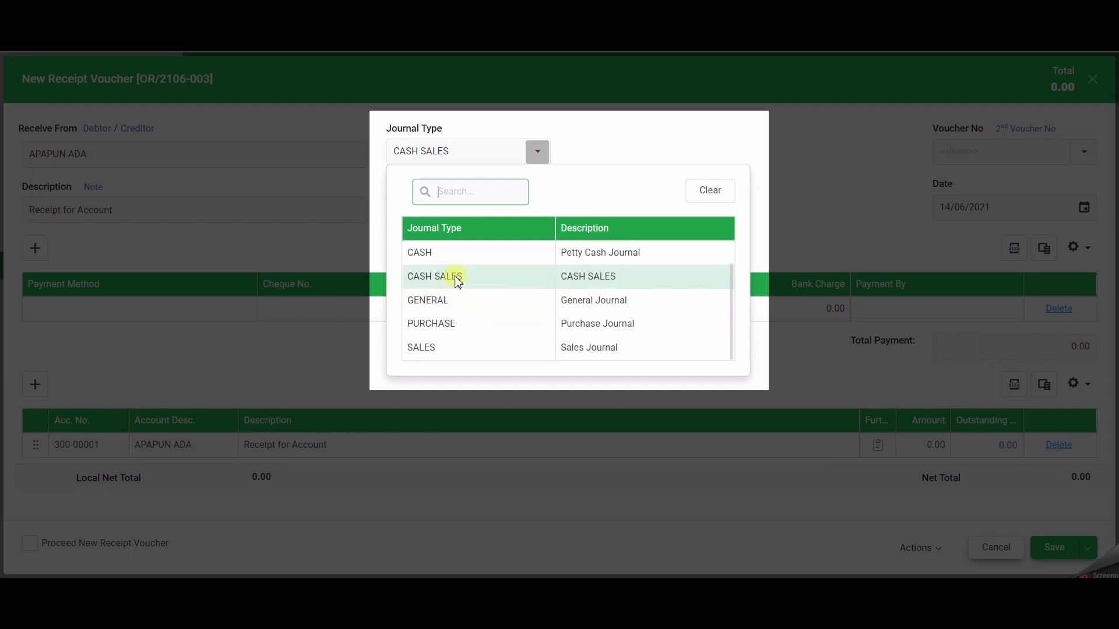
click(440, 348)
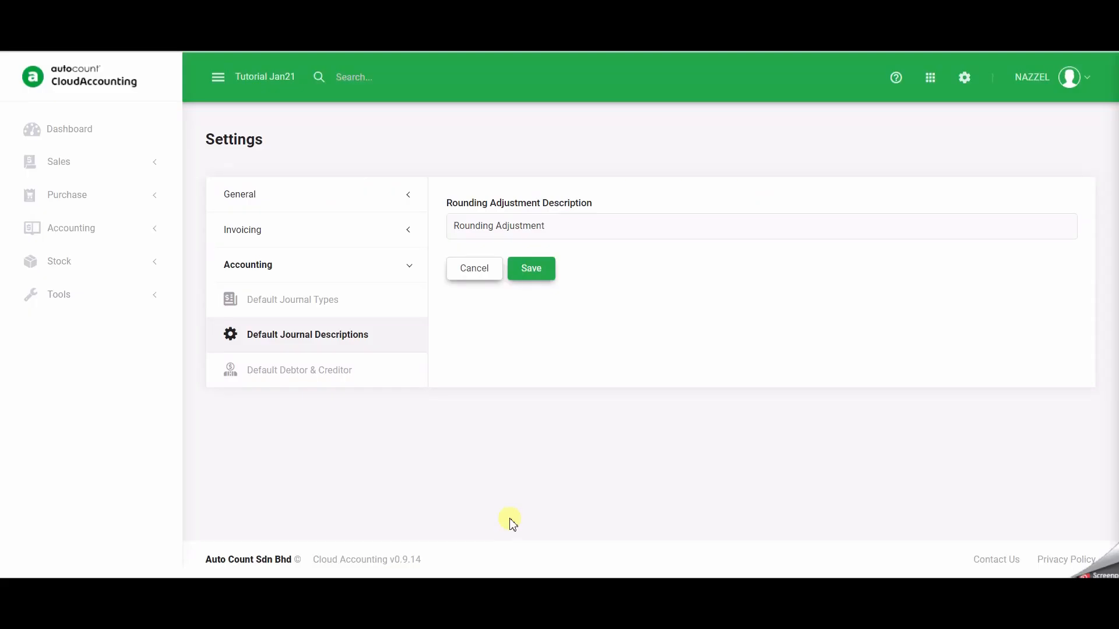
Step: Review the Rounding Adjustment Description, set the Default Creditor credit term to Net 30 days and save the settings
click(645, 235)
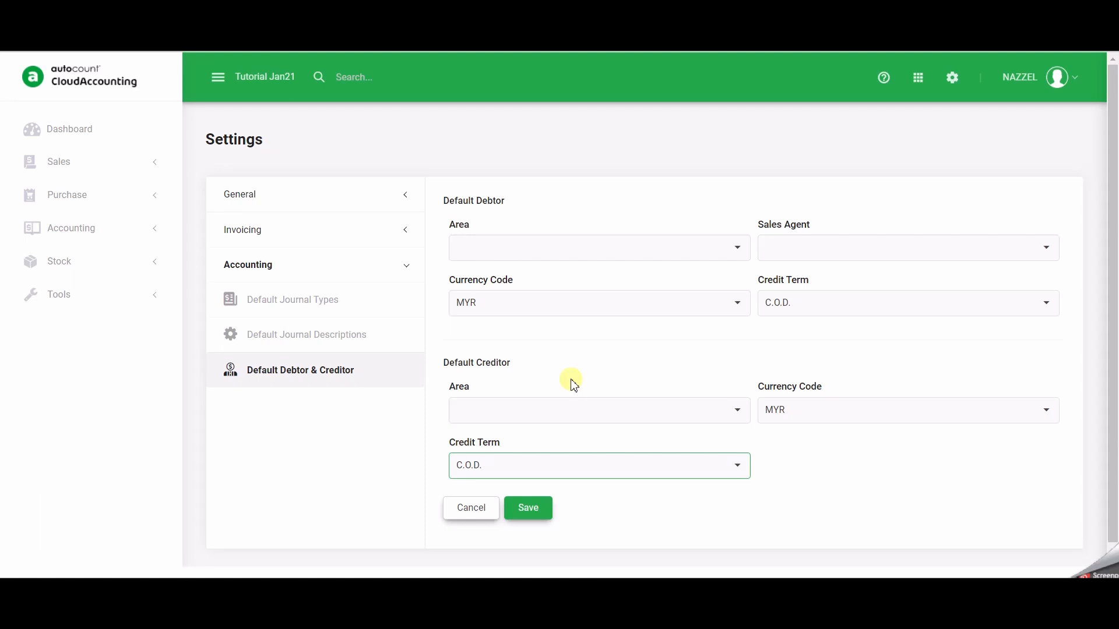
click(738, 467)
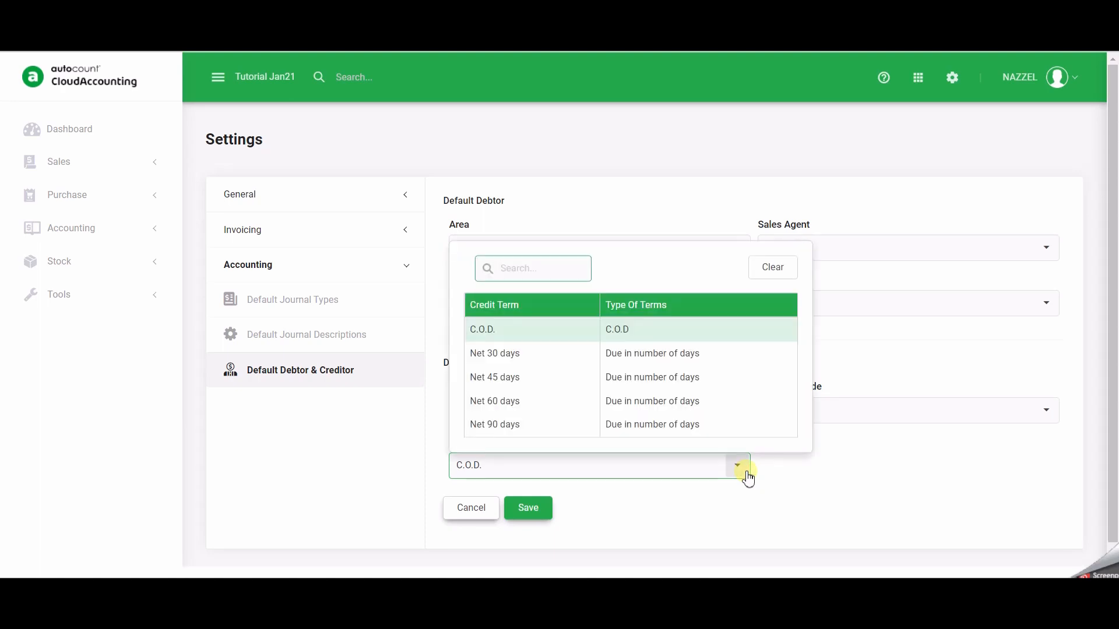
click(712, 355)
click(528, 508)
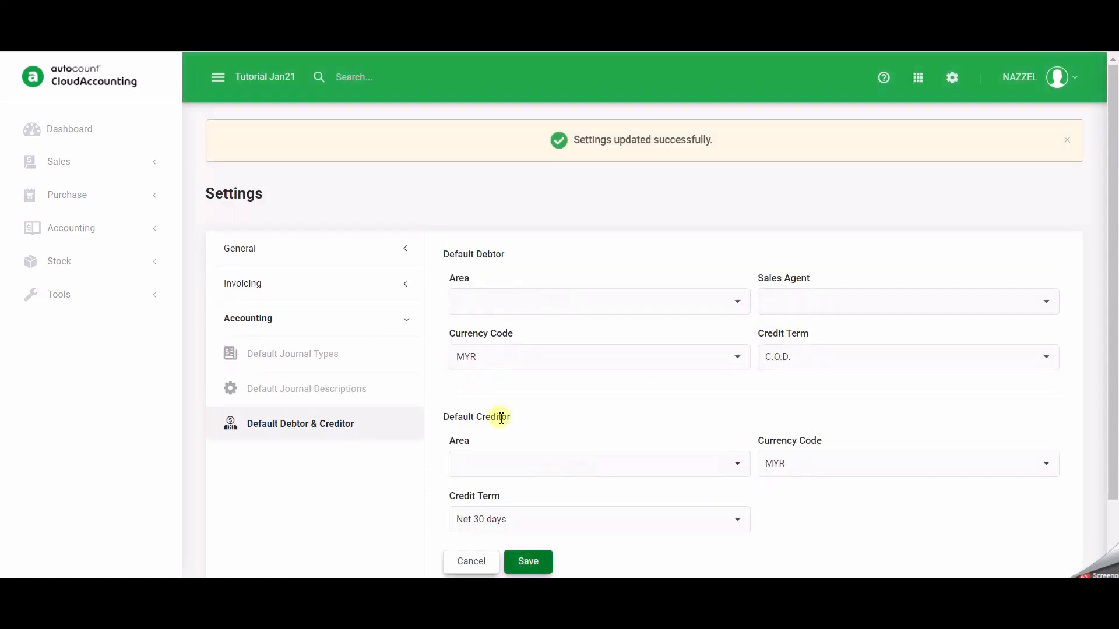
Step: Start a new purchase invoice and check the credit term filled in by default
click(82, 201)
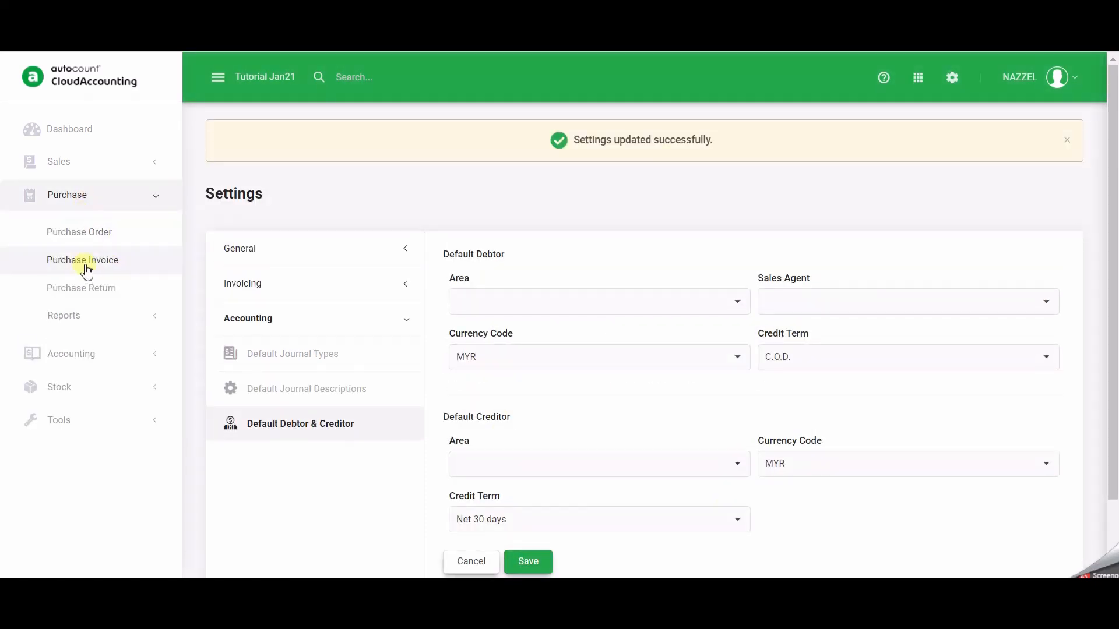
click(110, 263)
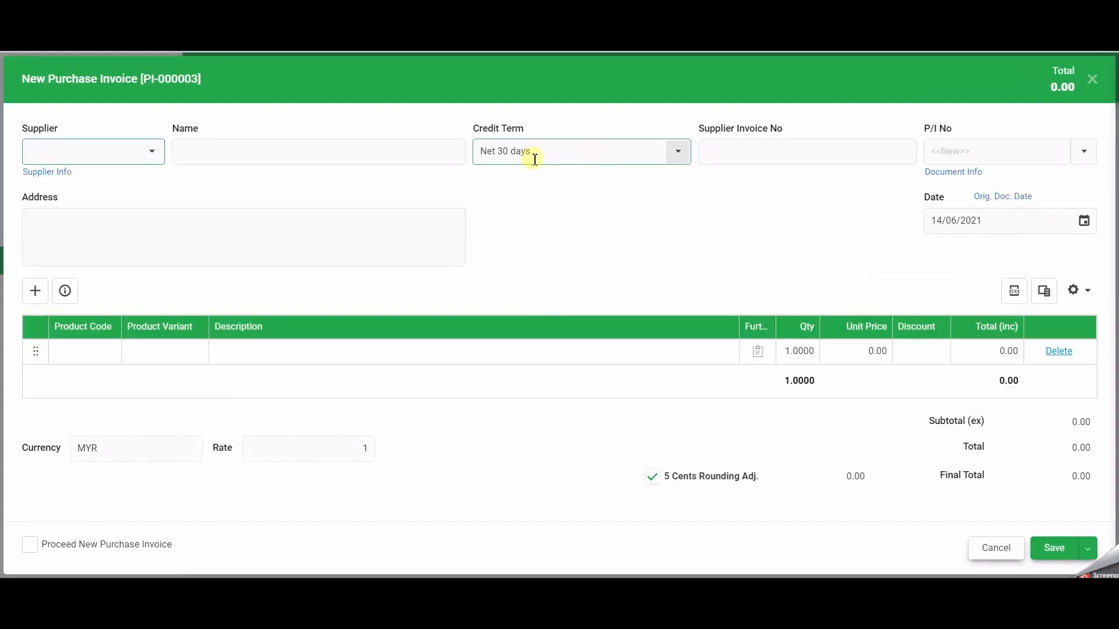
click(551, 151)
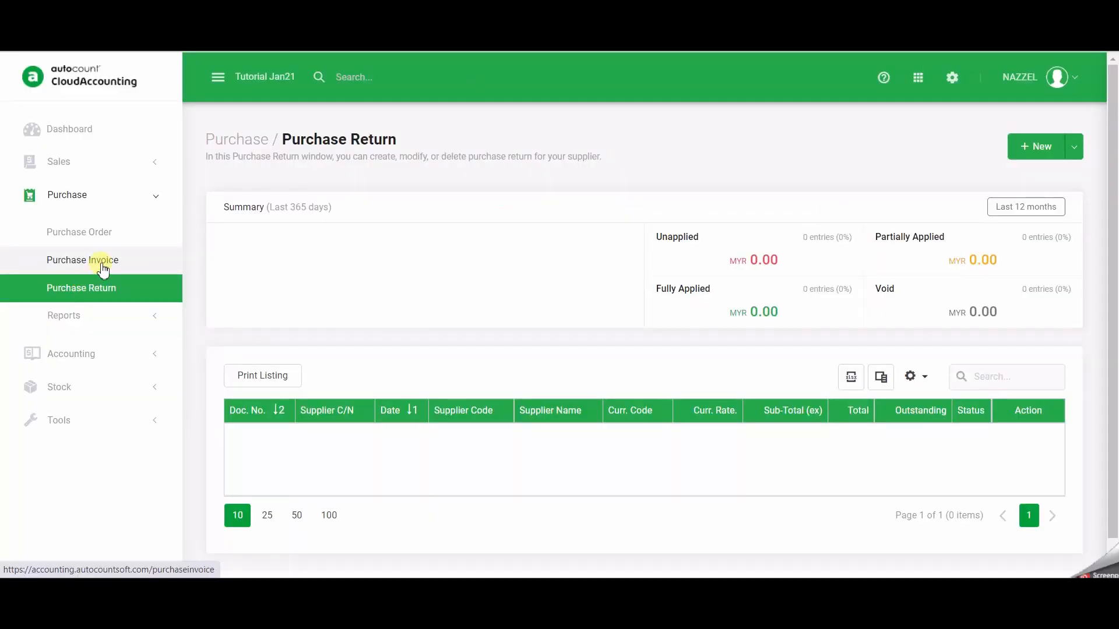
Step: View the purchase invoices, and start a new purchase order from the purchase order list
click(103, 269)
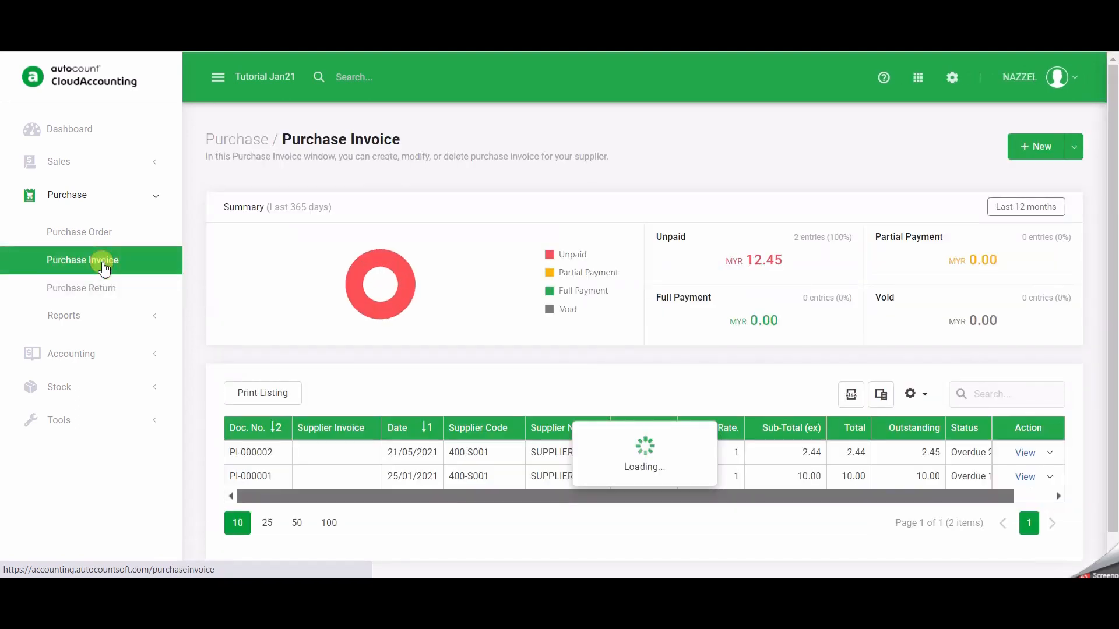
click(95, 232)
click(1029, 153)
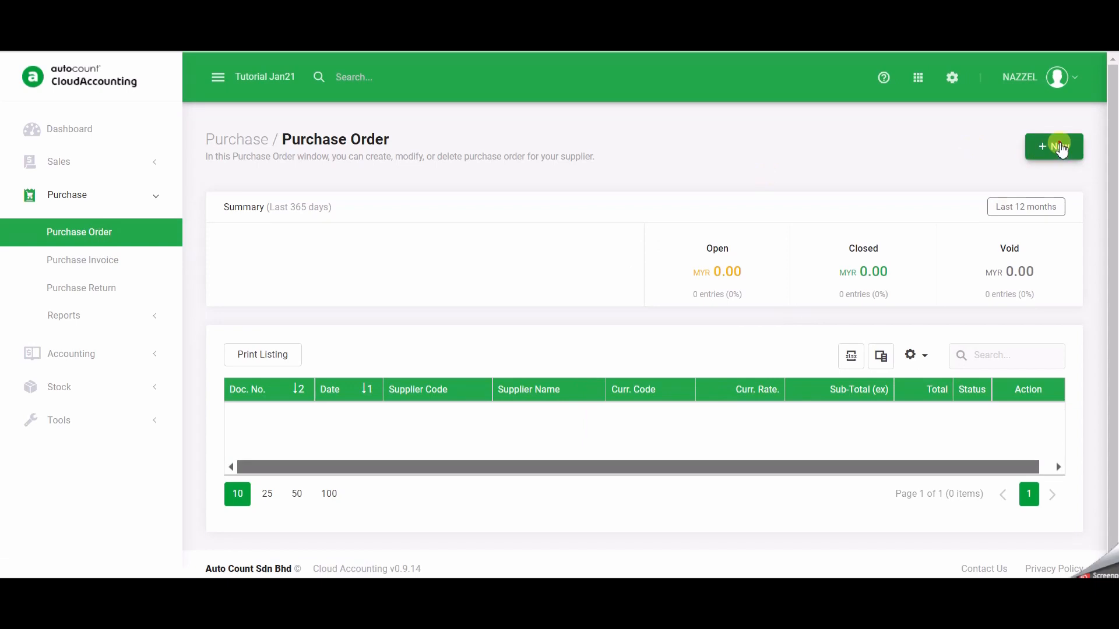
click(579, 218)
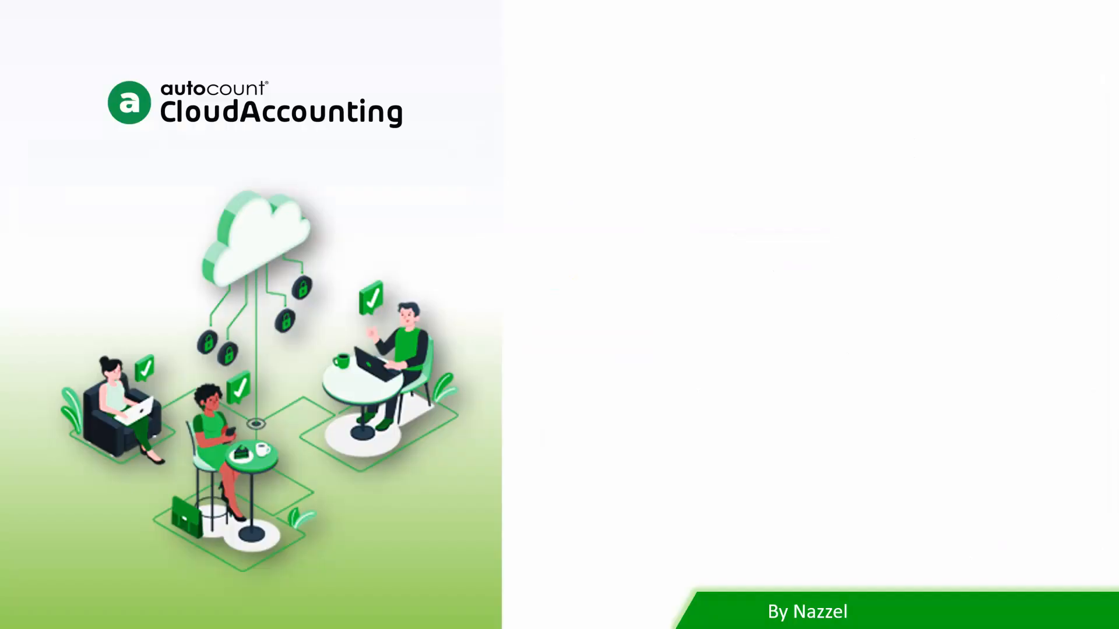